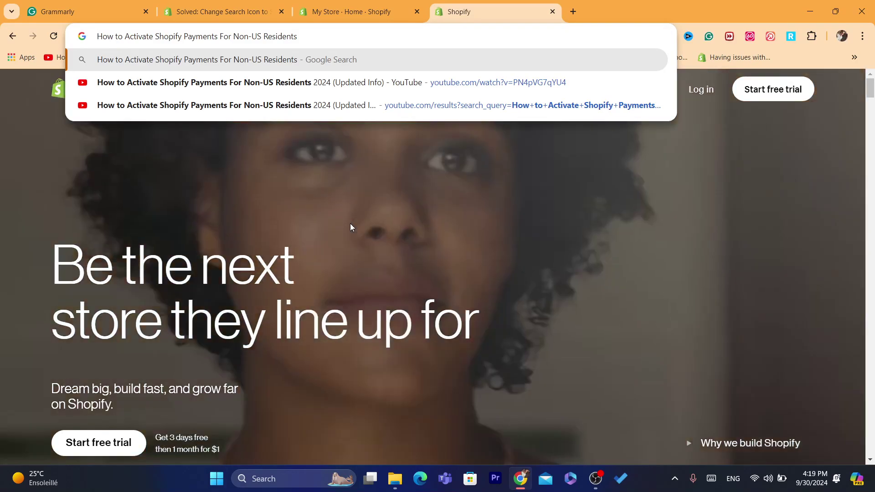
Step: Log in from shopify.com and load the admin Home page of the 'for vids' store
click(590, 152)
click(694, 89)
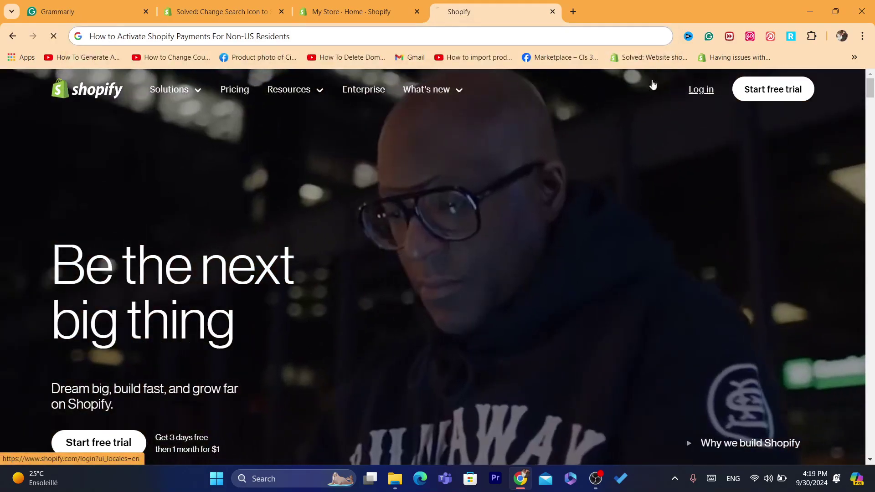
click(439, 40)
click(439, 41)
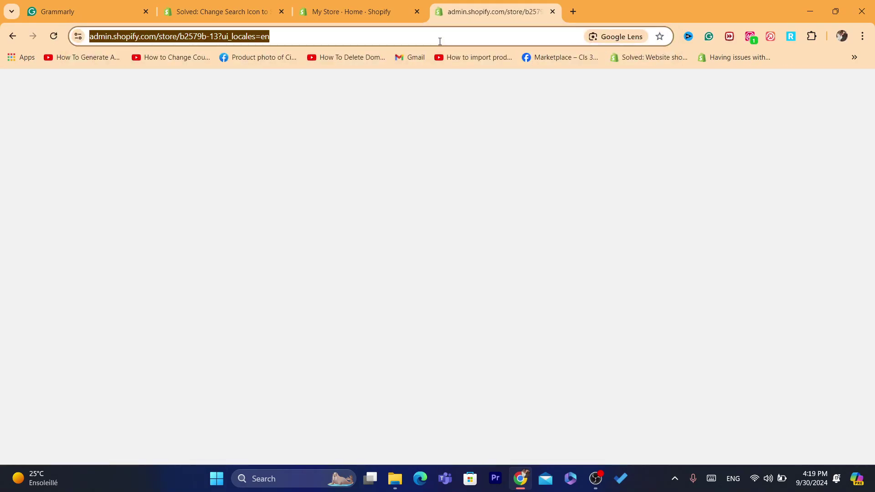
click(440, 41)
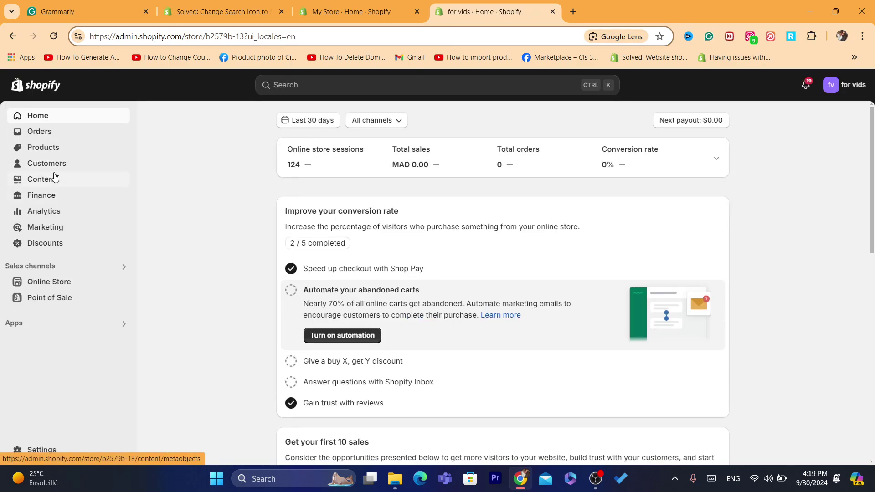
Step: Use the store badge's store list to switch to the 'new test' store
click(841, 85)
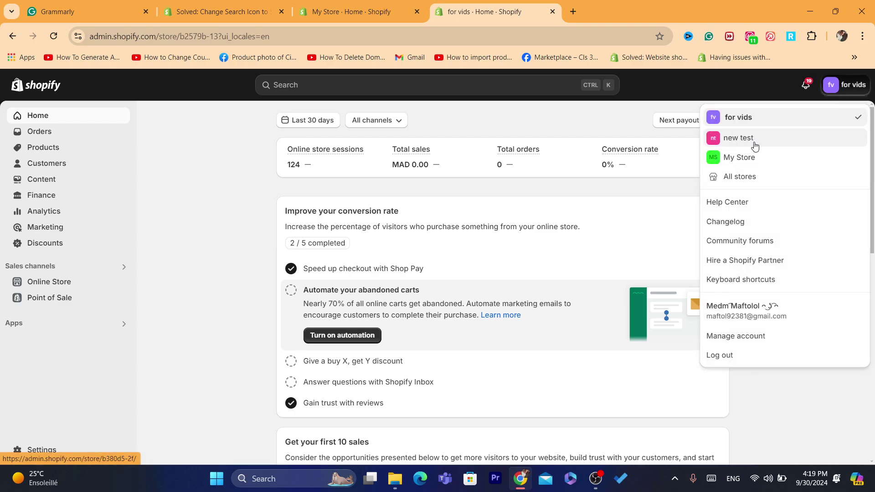
click(733, 139)
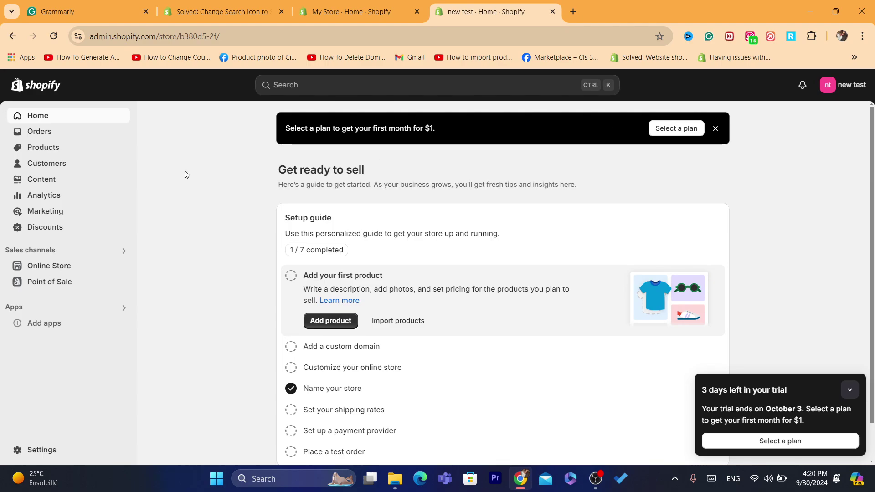
Step: Open Settings to view the General page with its Morocco billing address
click(36, 453)
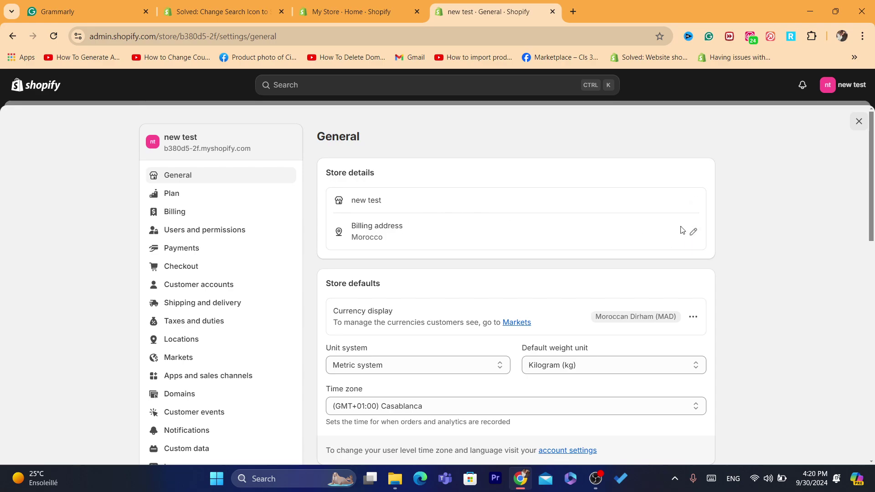
Step: Edit the billing address and change its country from Morocco to United States
click(694, 233)
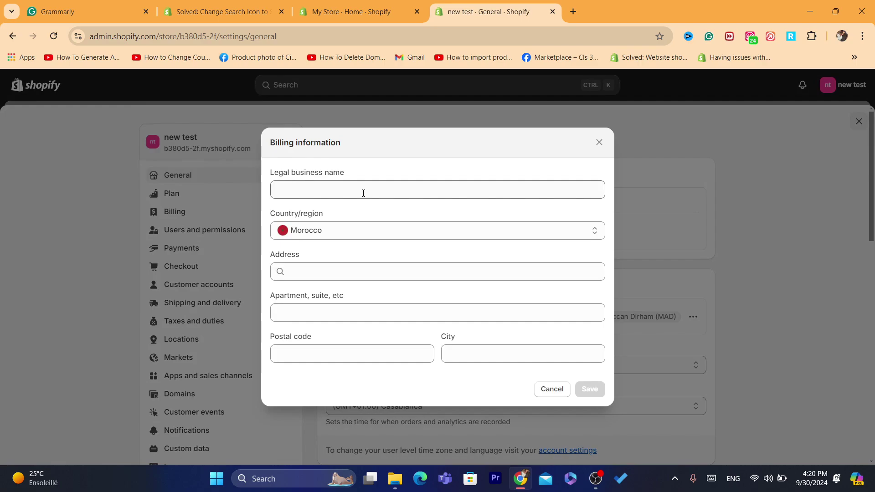
click(314, 227)
click(314, 228)
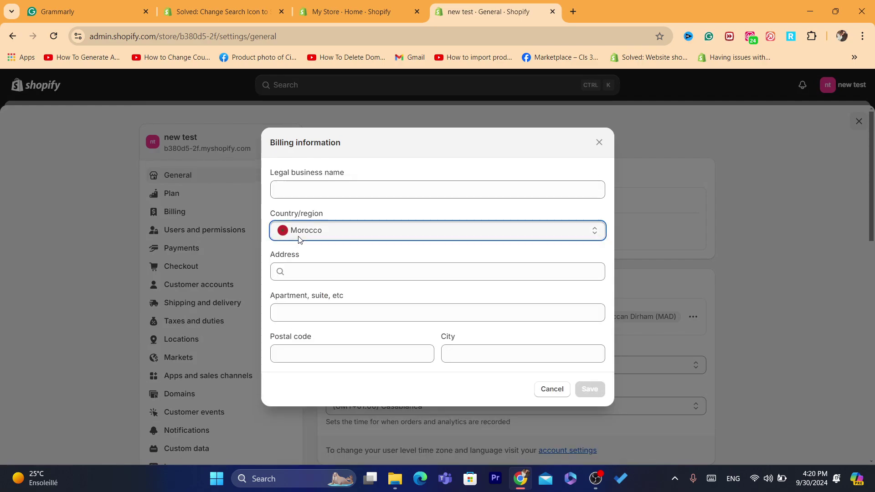
click(326, 237)
click(327, 237)
click(328, 238)
click(329, 240)
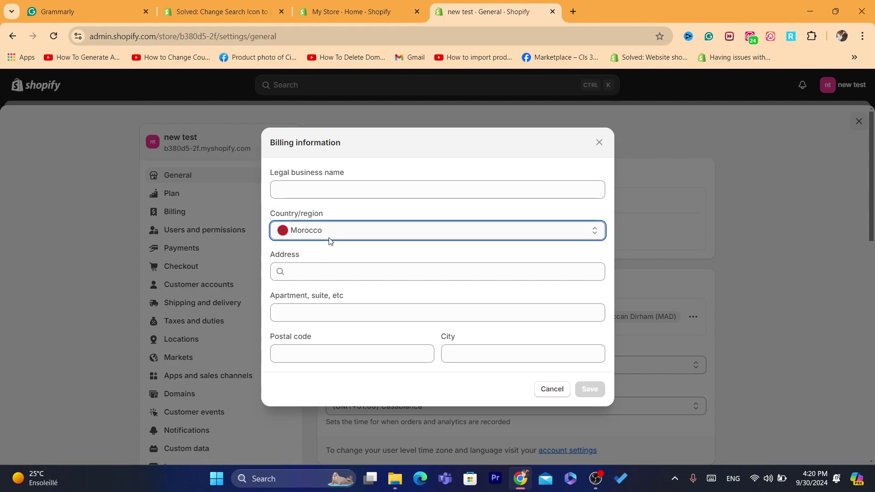
click(305, 233)
drag(600, 370, 595, 449)
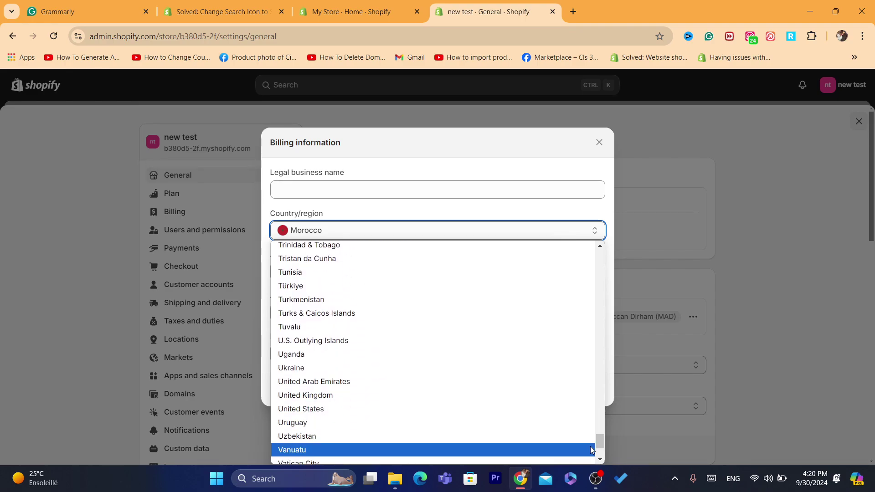
click(337, 410)
Step: Autofill the address, set the state to California, retype the city as 'los', and save
click(312, 276)
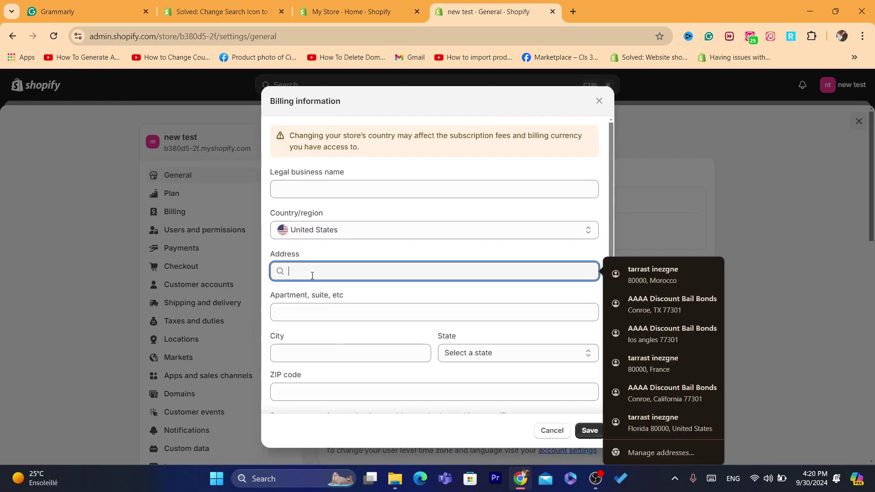
click(688, 303)
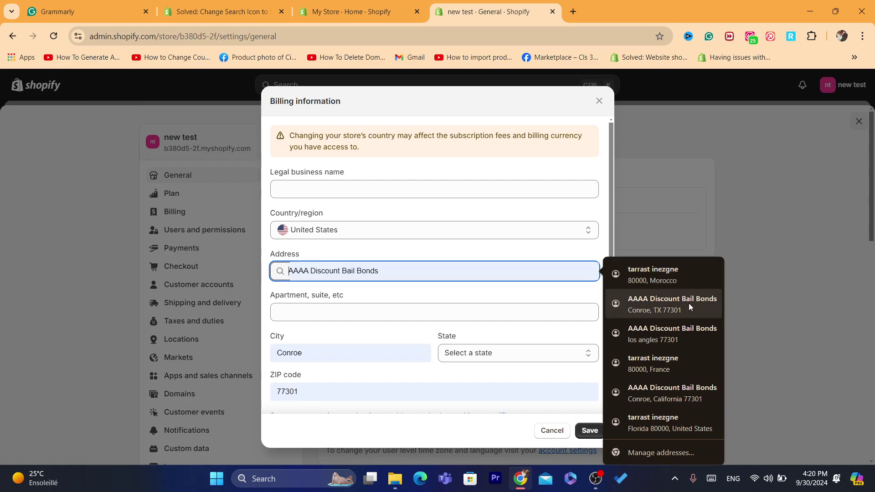
click(482, 373)
click(481, 355)
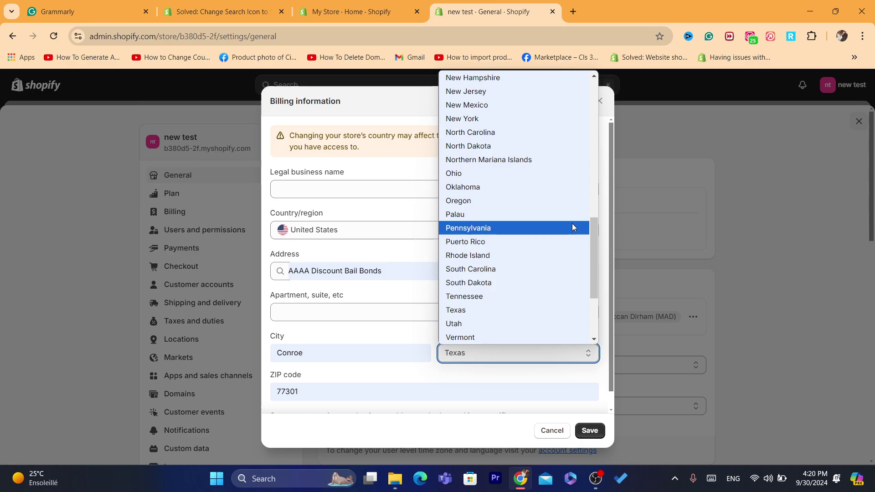
drag(593, 258, 580, 86)
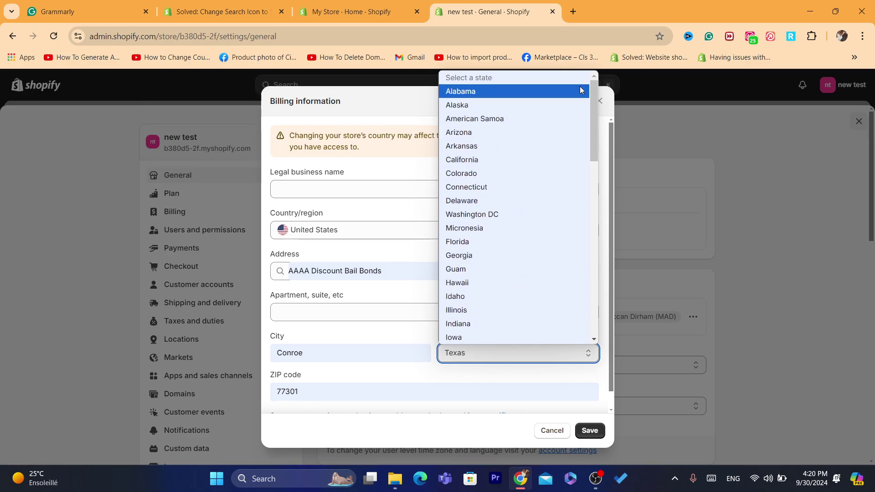
click(477, 161)
double_click(332, 358)
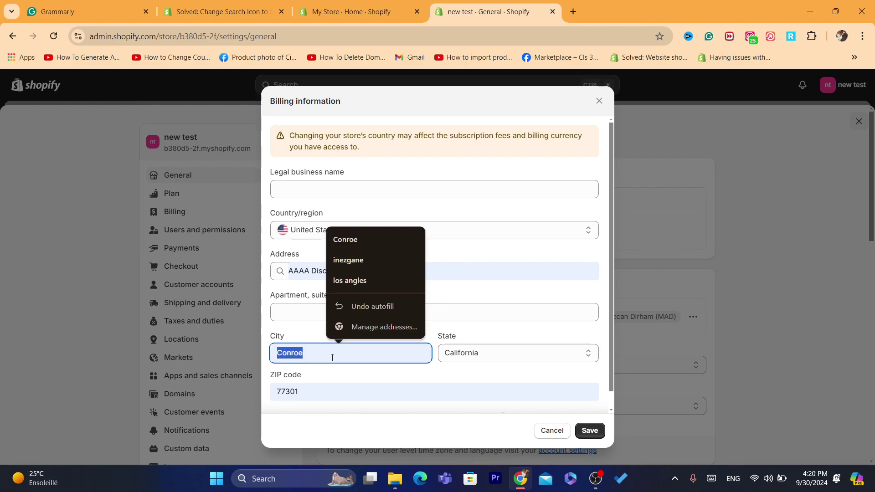
text(los angles)
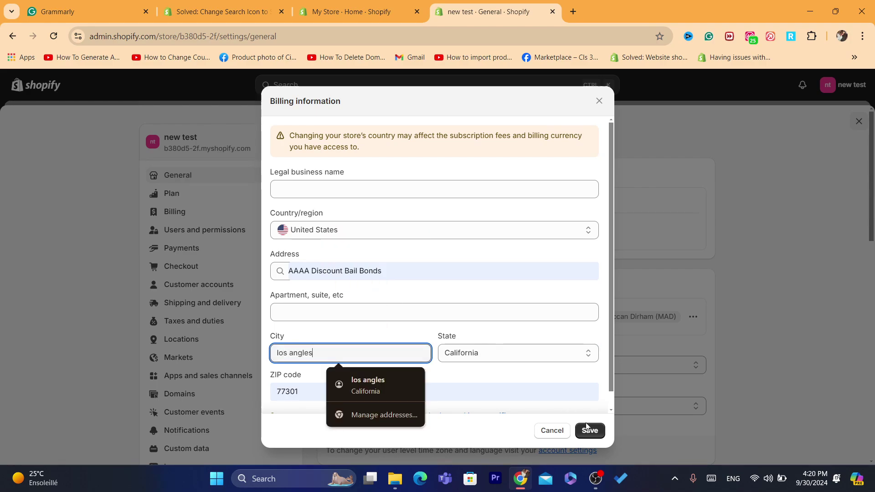
click(590, 430)
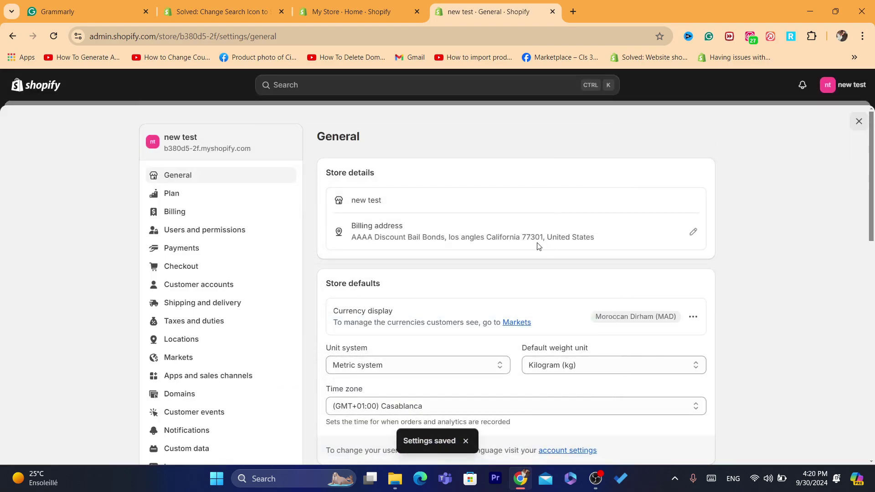
drag(359, 239, 549, 236)
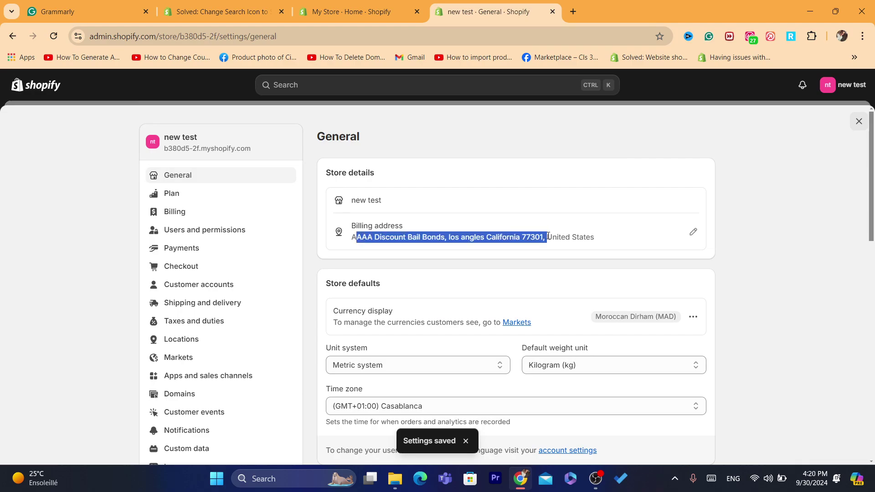
triple_click(571, 236)
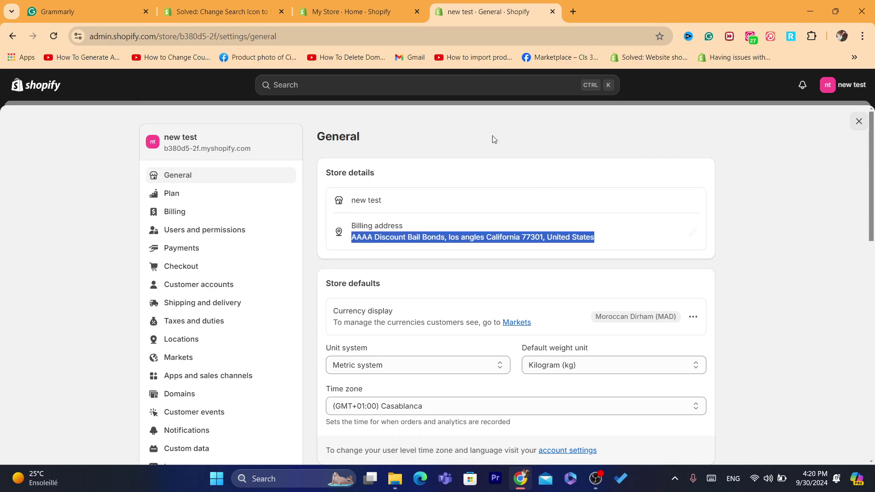
triple_click(378, 142)
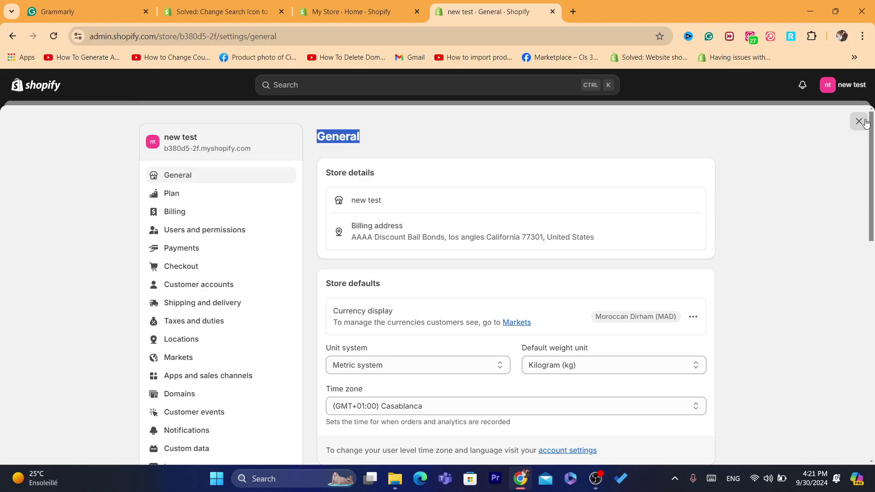
click(859, 121)
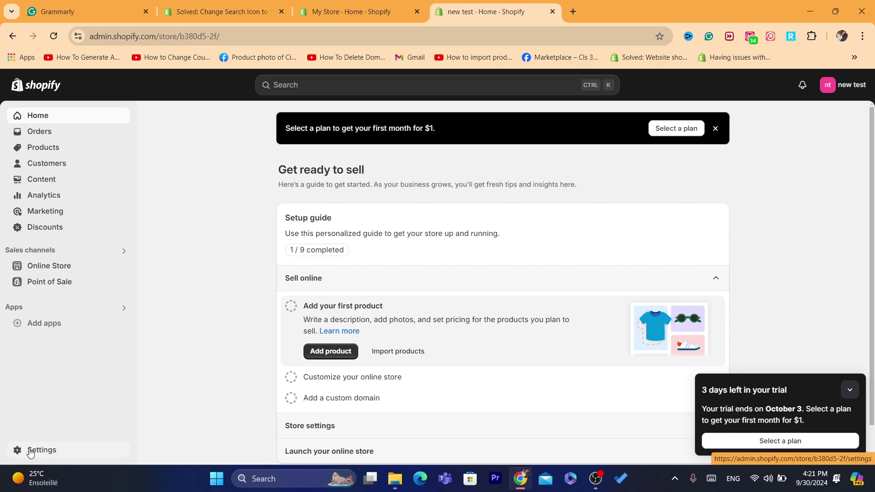
click(30, 451)
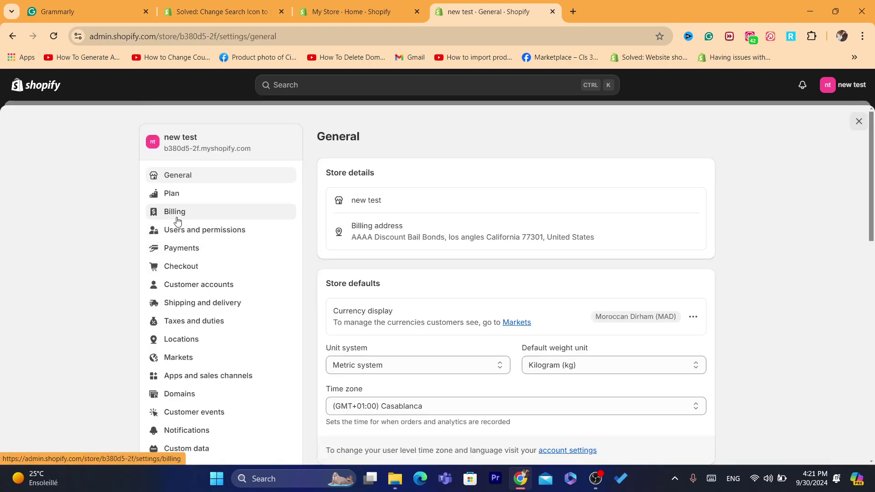
Step: On the Payments settings page, click Activate Shopify Payments
click(178, 250)
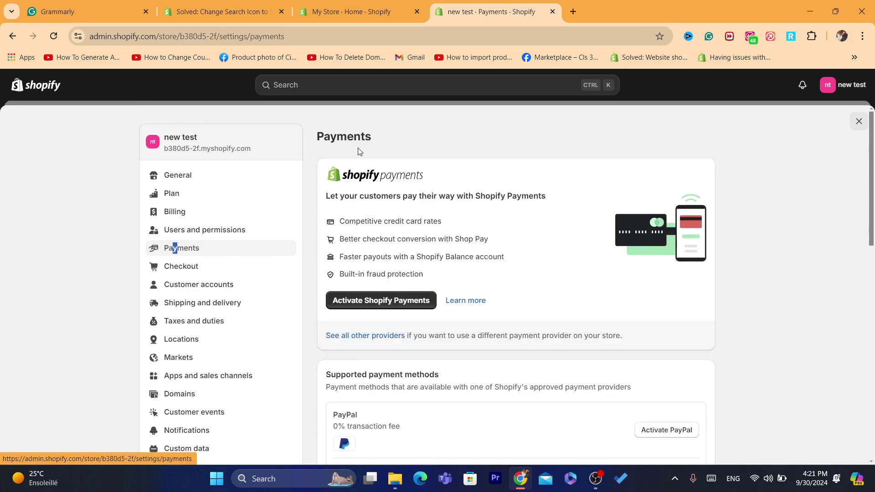
drag(319, 203, 488, 204)
double_click(491, 201)
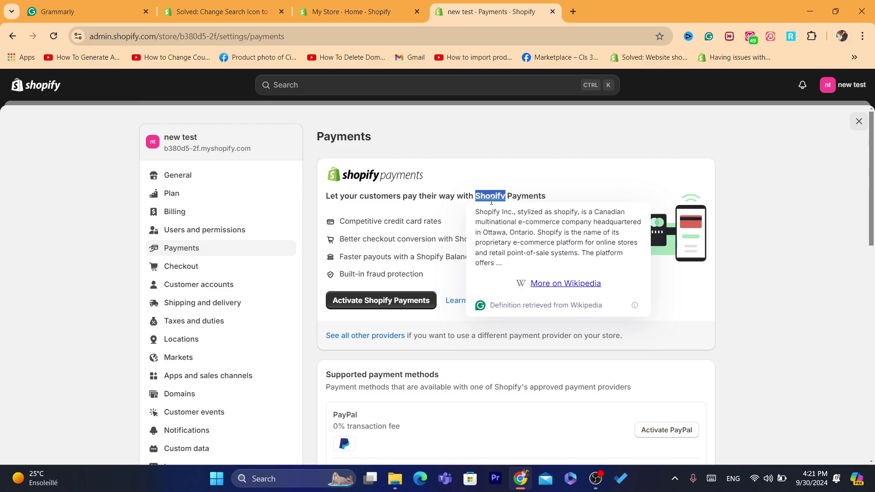
click(392, 302)
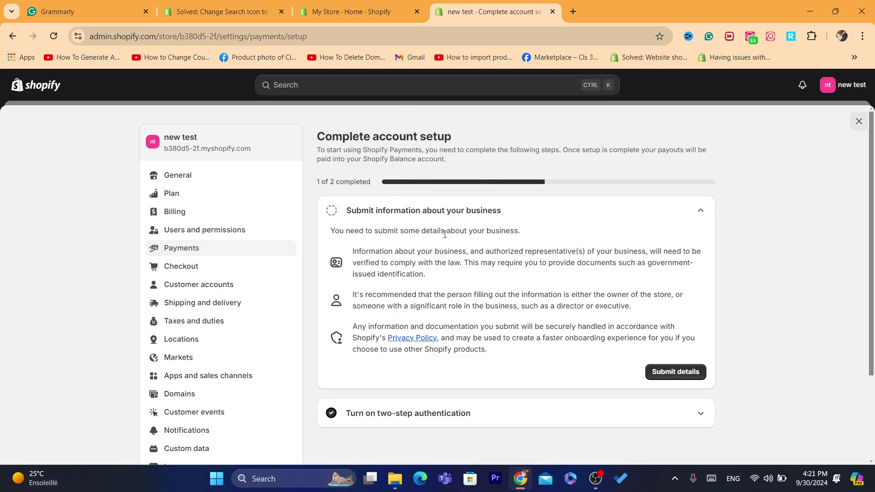
Step: Begin submitting business information and read the Set up Shopify Payments store-type options
click(657, 371)
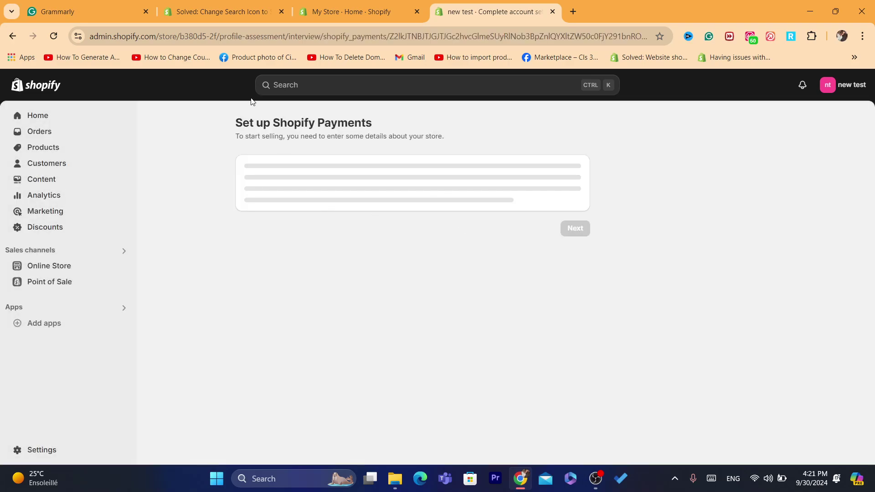
drag(226, 121, 387, 136)
click(291, 210)
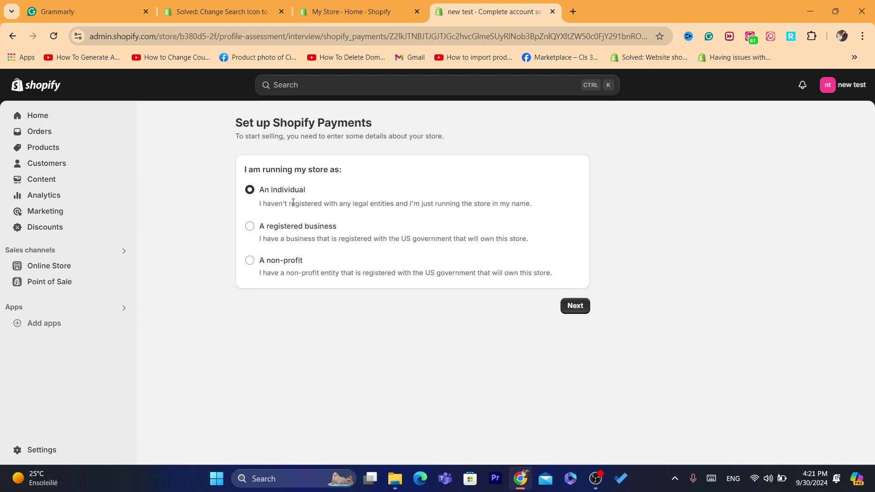
triple_click(321, 206)
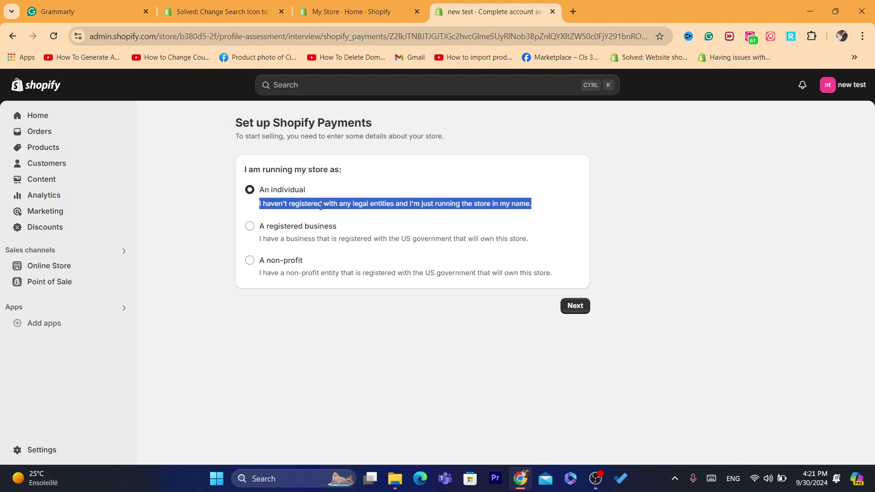
triple_click(356, 136)
Step: In a new tab, search Google for 'ssn' and switch to image results
click(576, 6)
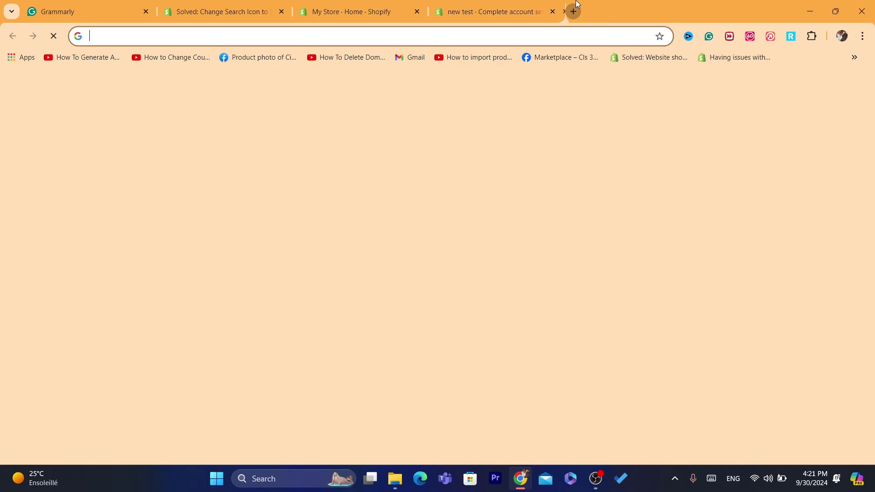
text(ssn)
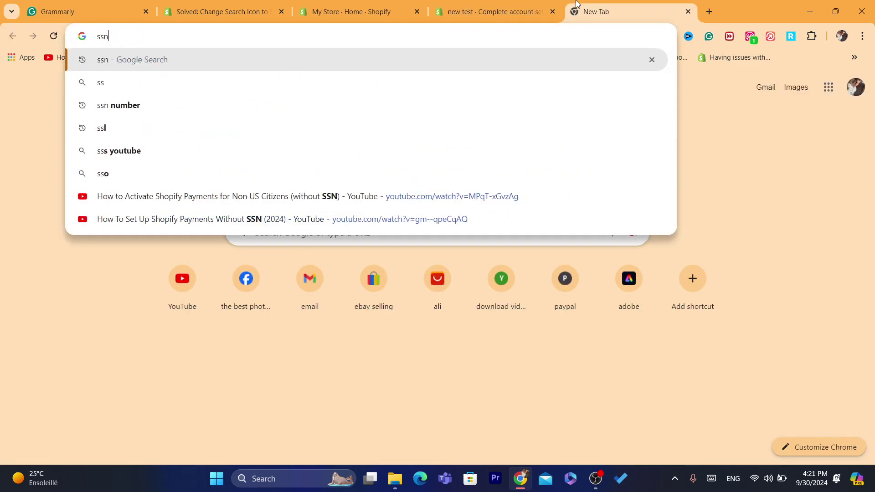
key(Return)
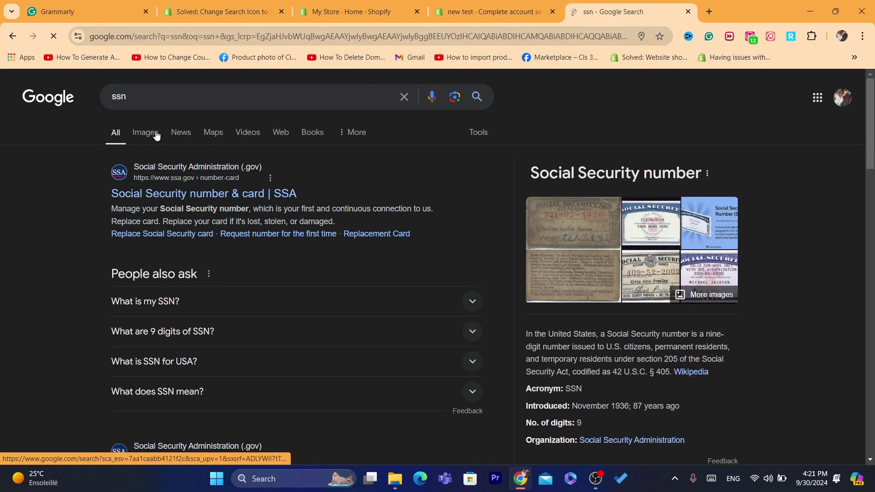
click(151, 133)
Step: Preview several sample SSN card images, including the Investopedia and Strac ones, then return to Shopify
click(538, 263)
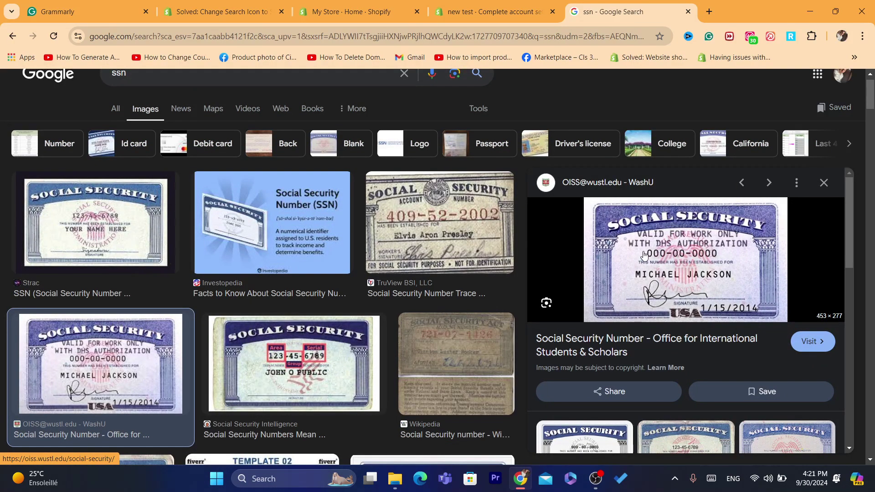
click(464, 224)
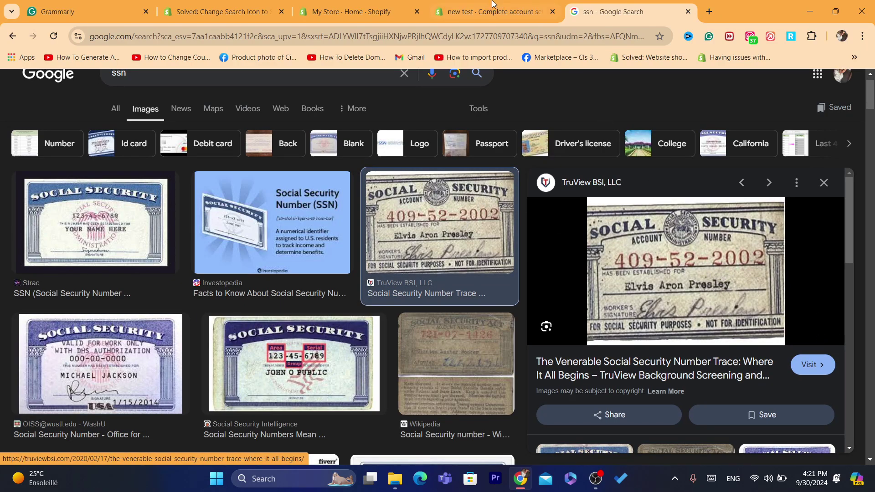
click(255, 229)
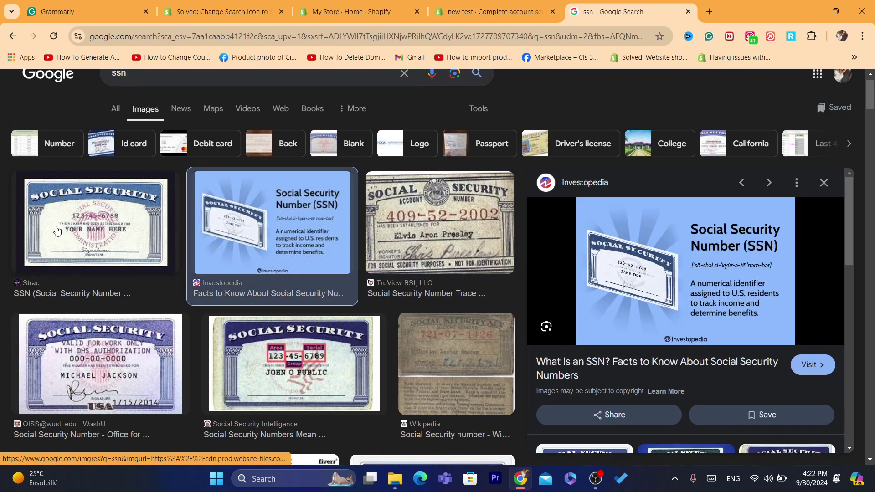
click(742, 182)
click(468, 3)
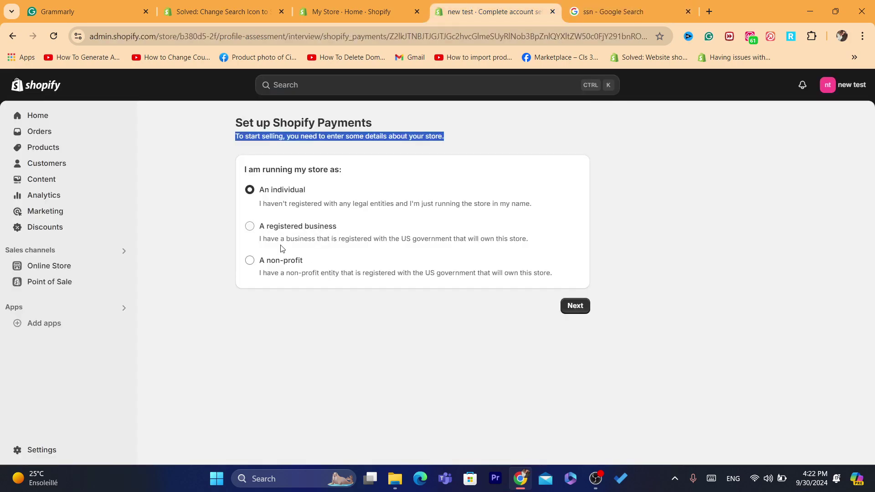
Step: Choose 'A registered business' with type Private single member LLC and continue to Business details
click(251, 228)
click(339, 263)
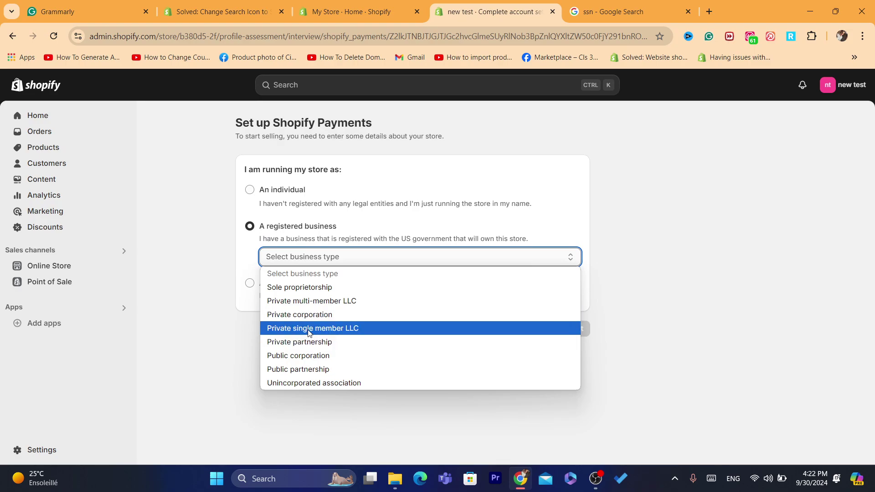
click(308, 332)
click(585, 329)
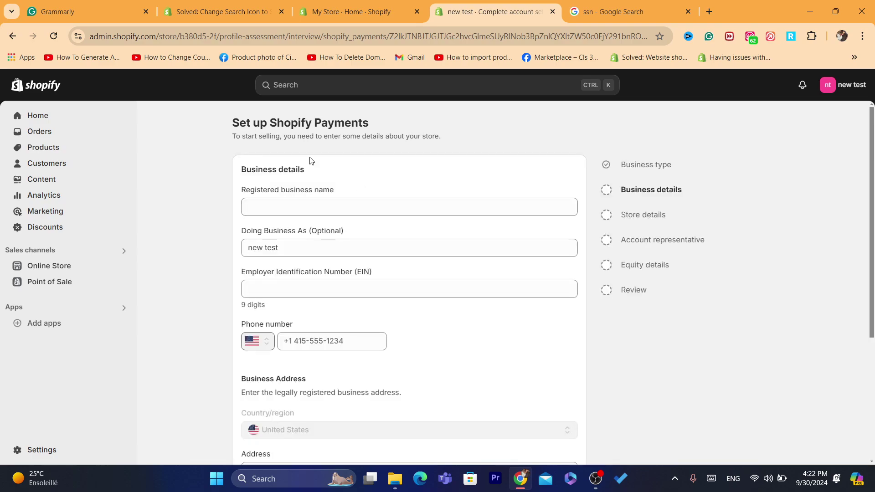
Step: Enter the registered business name in the Business details form
click(310, 205)
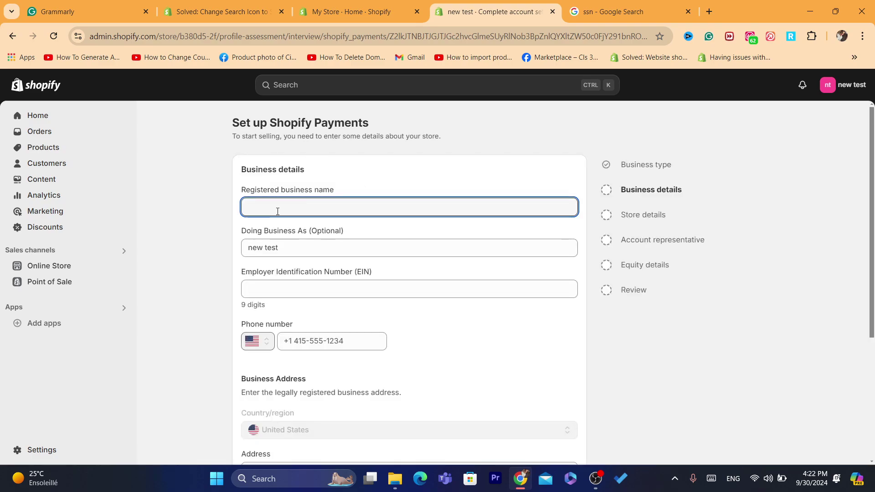
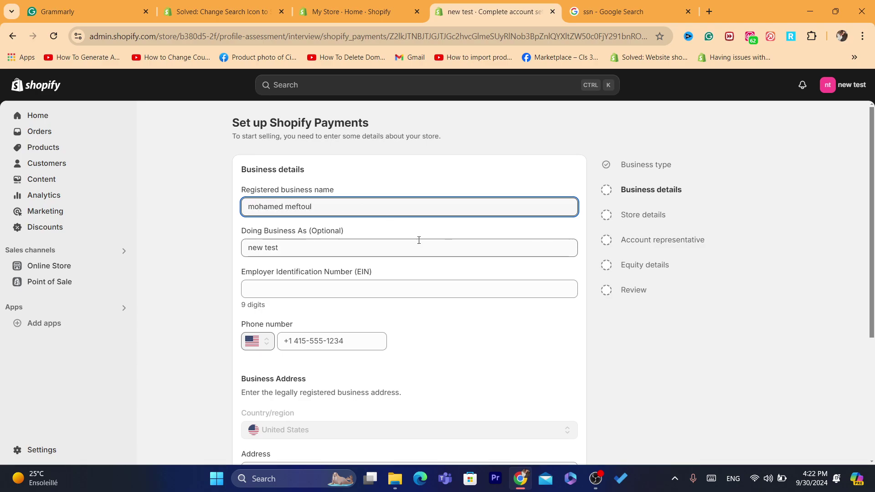
double_click(318, 189)
triple_click(317, 189)
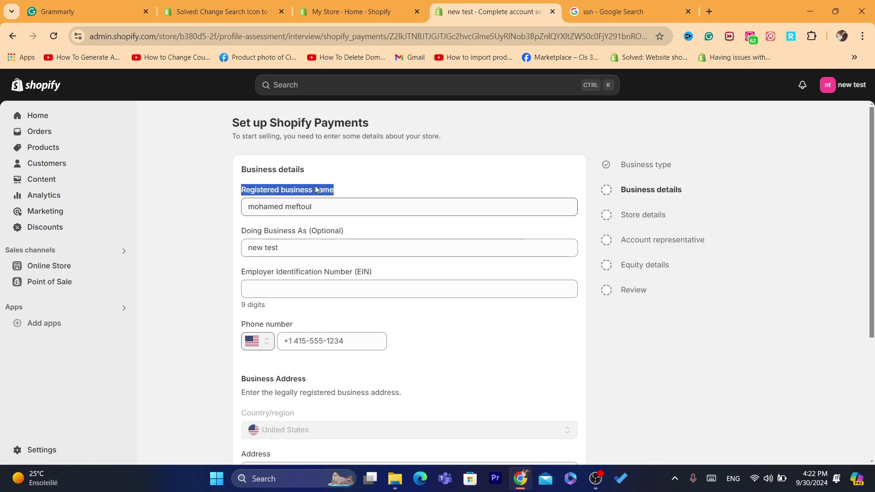
triple_click(398, 138)
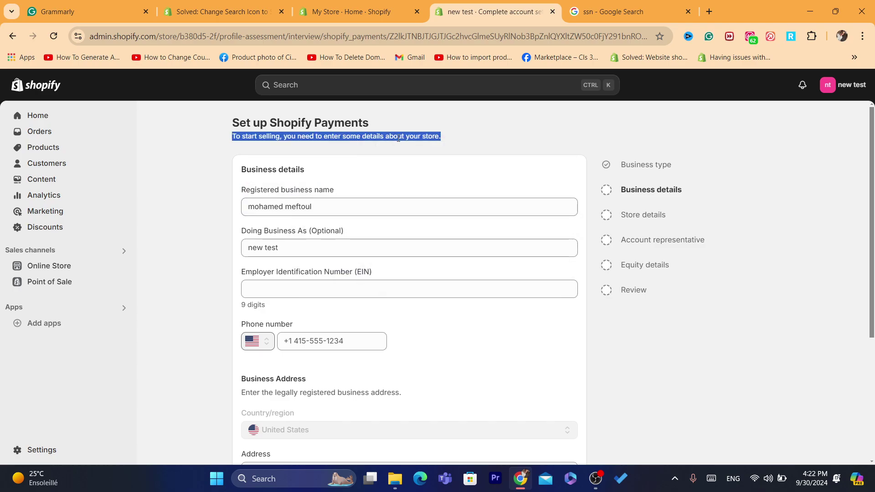
click(463, 164)
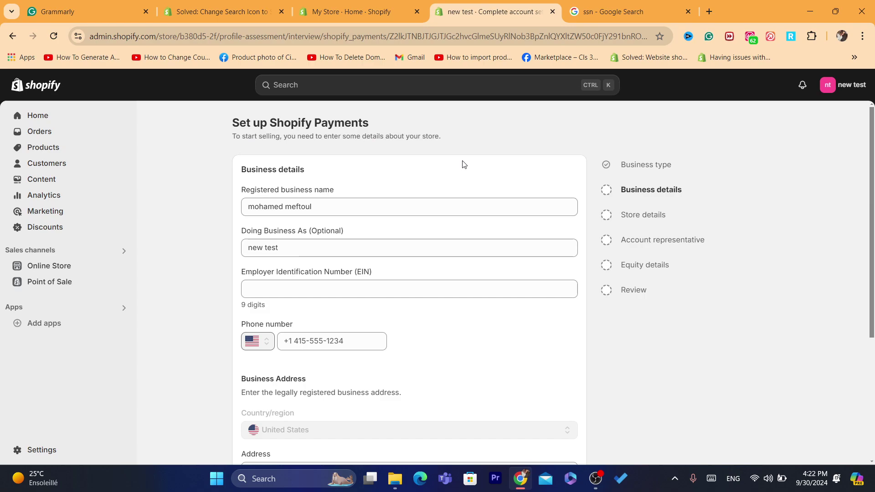
triple_click(359, 138)
triple_click(316, 203)
click(361, 203)
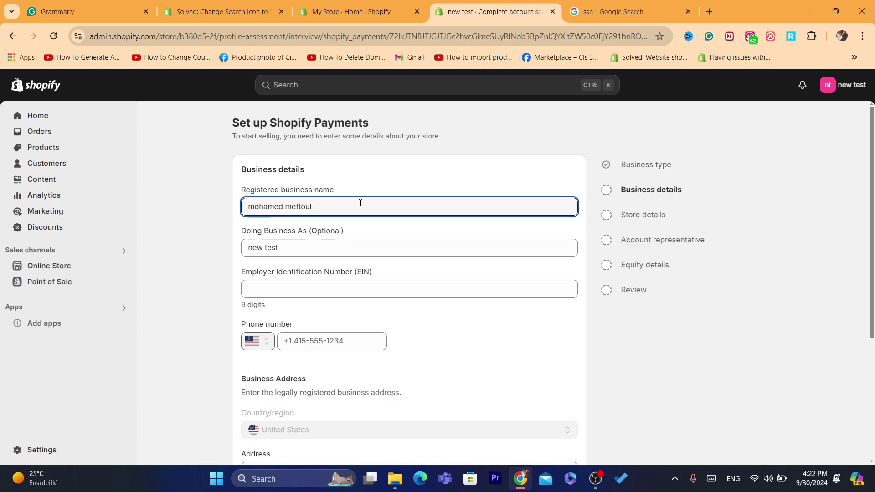
double_click(346, 143)
key(ctrl+a)
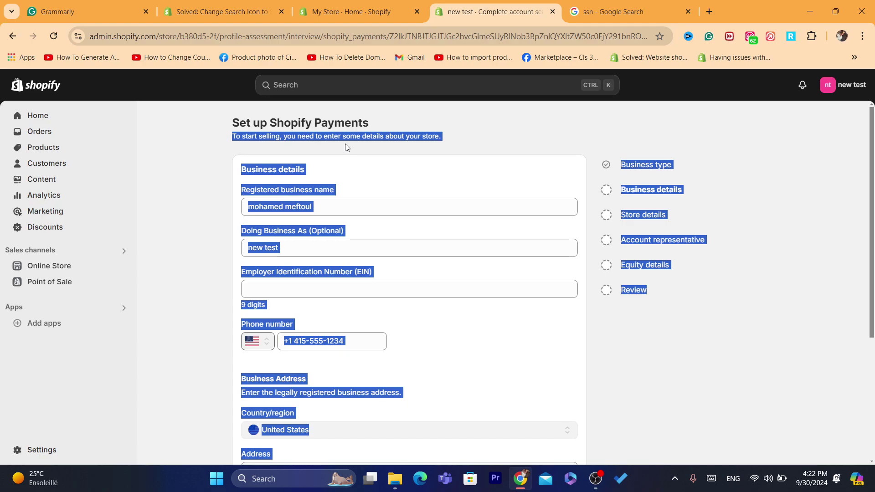
click(487, 146)
Step: Search Google for 'shopify payment countries' and open the Supported countries help article
click(616, 11)
click(537, 45)
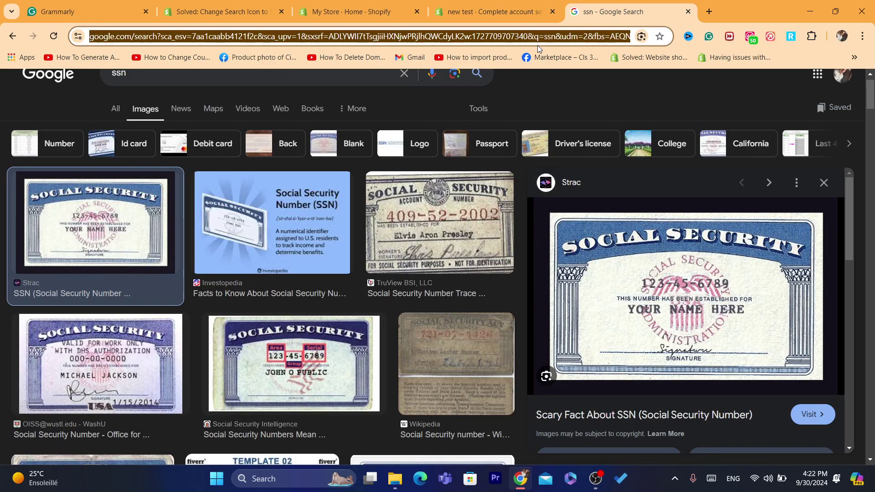
text(shopify a)
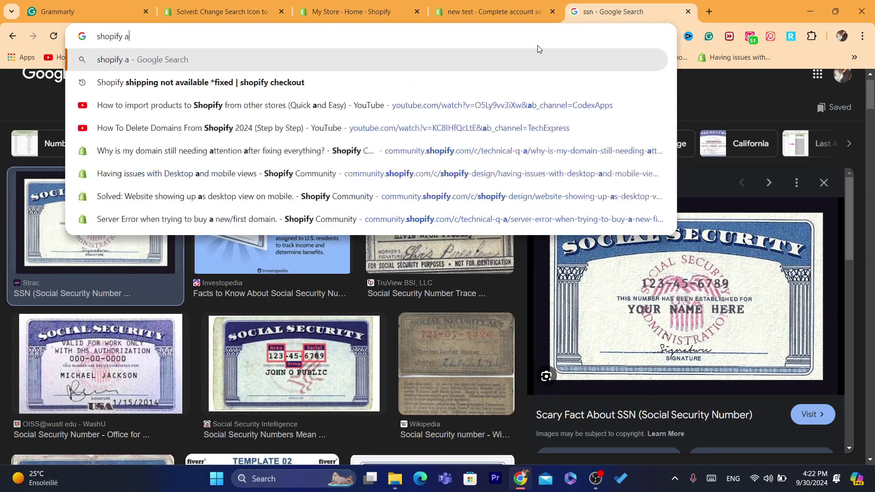
key(BackSpace)
text(paym)
key(Return)
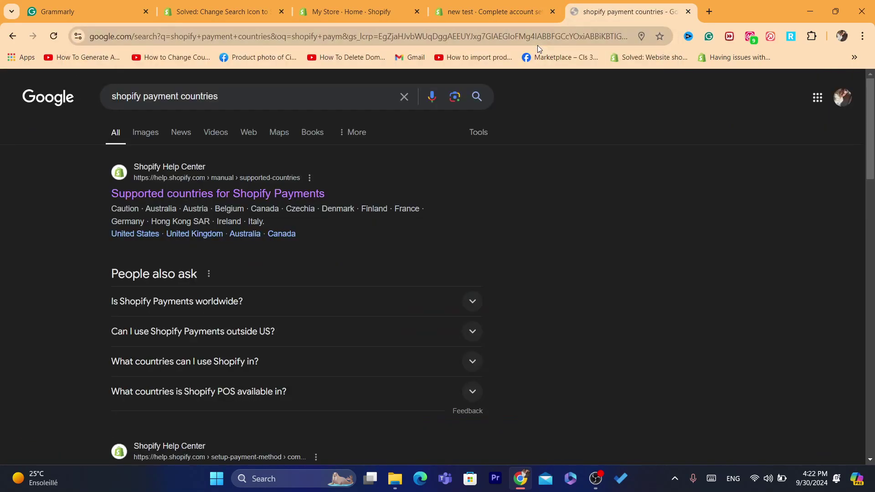
click(220, 192)
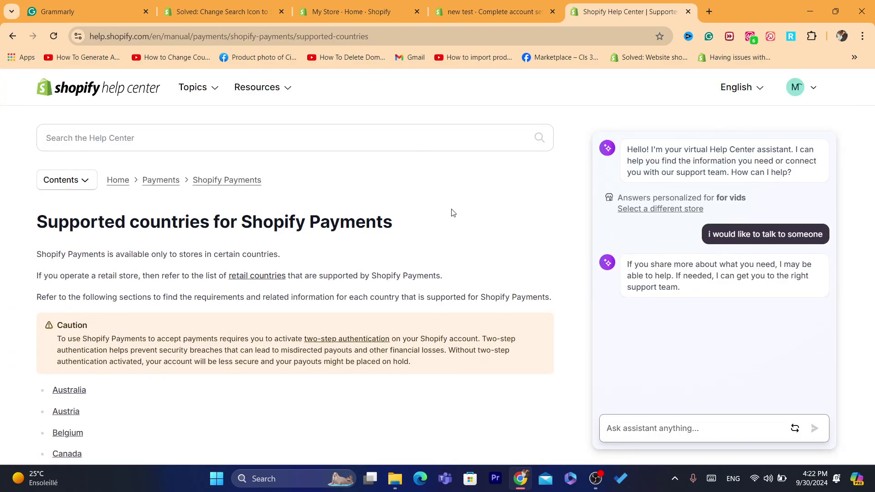
Step: Scan the supported list from Australia–Belgium to Japan–United States and the Caution paragraph
drag(452, 213, 387, 371)
scroll(401, 435, down, 5)
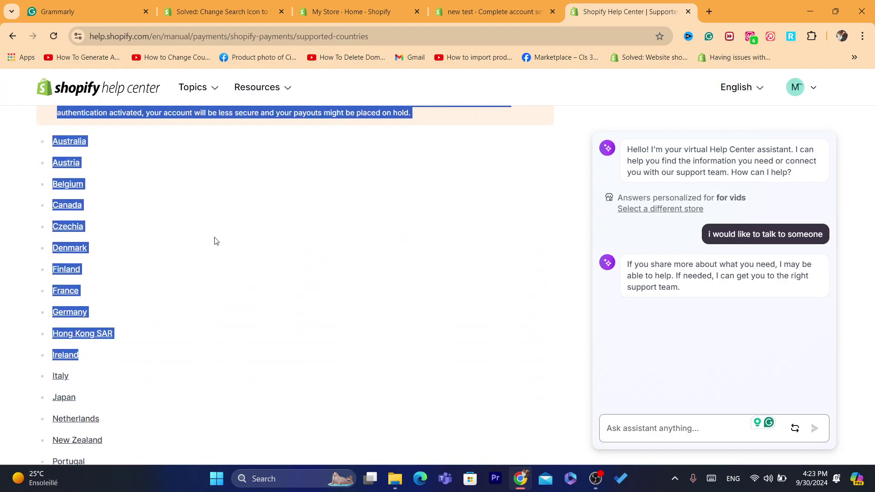
click(211, 226)
drag(45, 139, 36, 236)
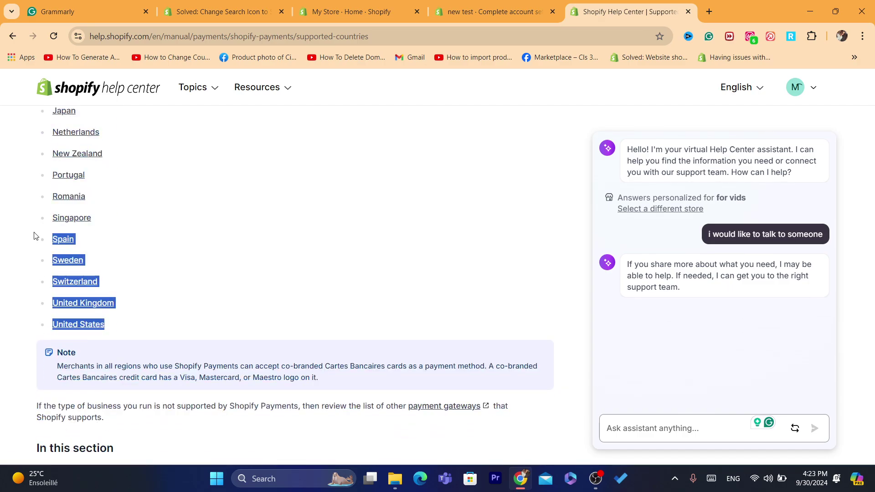
drag(191, 328, 42, 297)
click(290, 285)
triple_click(263, 254)
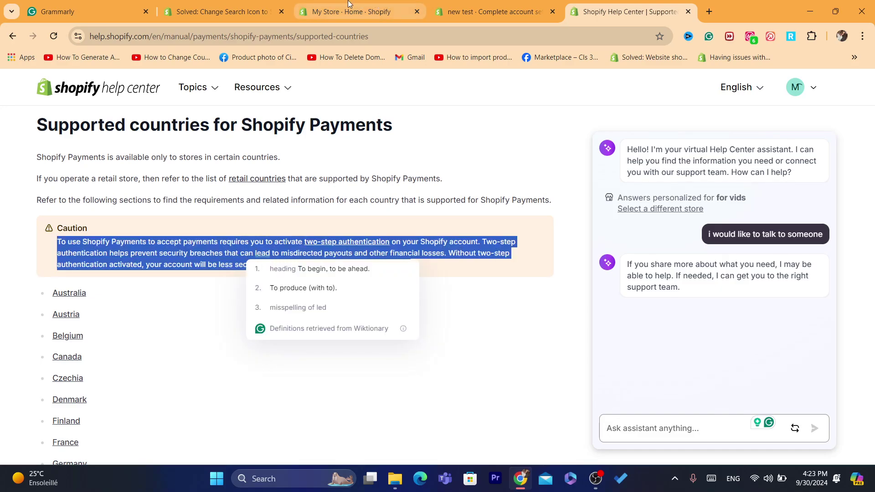
click(350, 6)
click(618, 4)
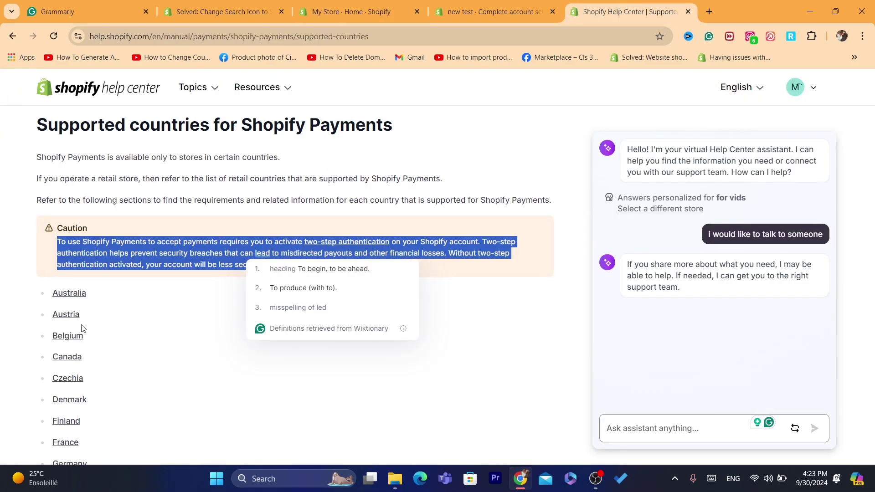
Step: Check Austria and France in the supported countries list
drag(82, 318, 51, 321)
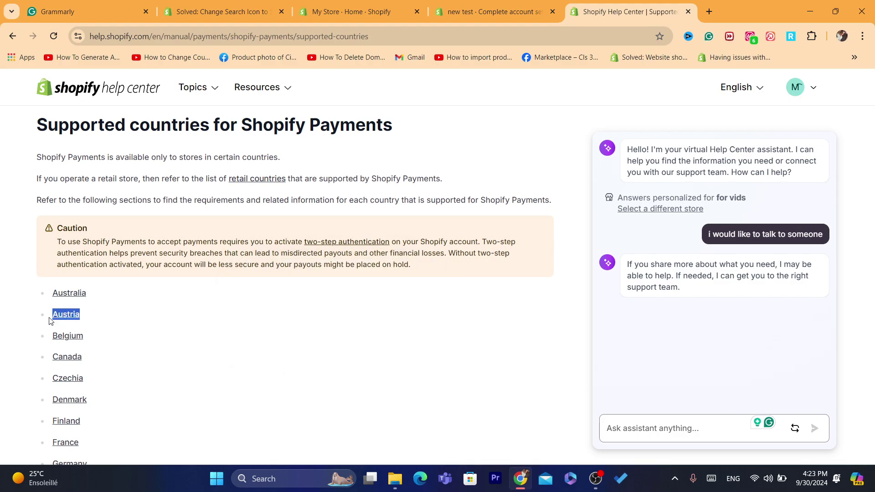
click(119, 373)
drag(97, 442, 51, 444)
click(206, 454)
drag(98, 444, 43, 450)
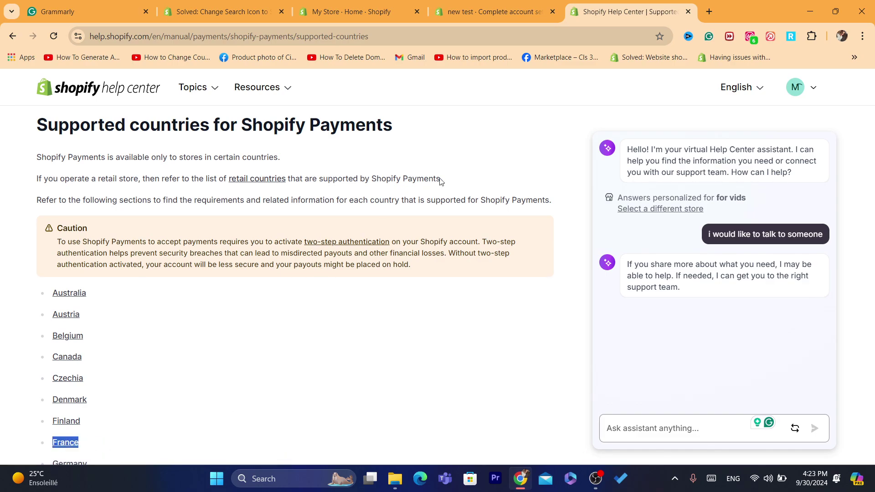
click(390, 194)
Step: Reread the country requirements sentence and caution notice, then go back to the setup form
triple_click(387, 202)
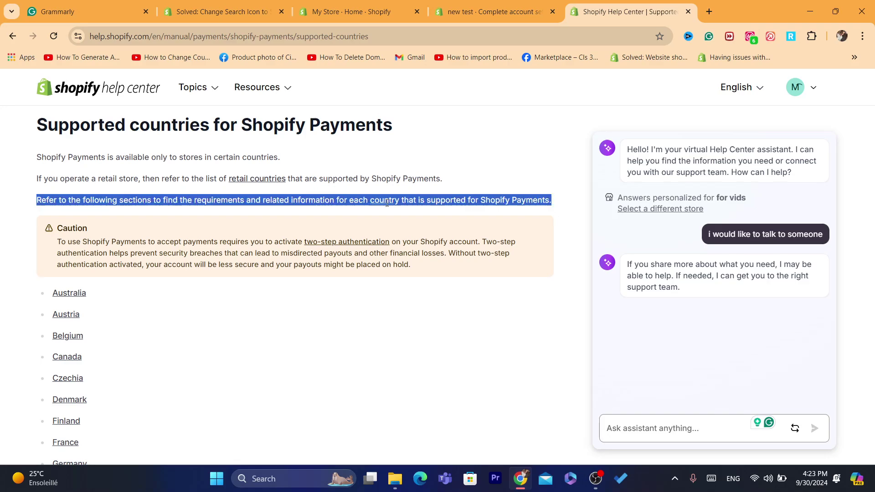
double_click(385, 178)
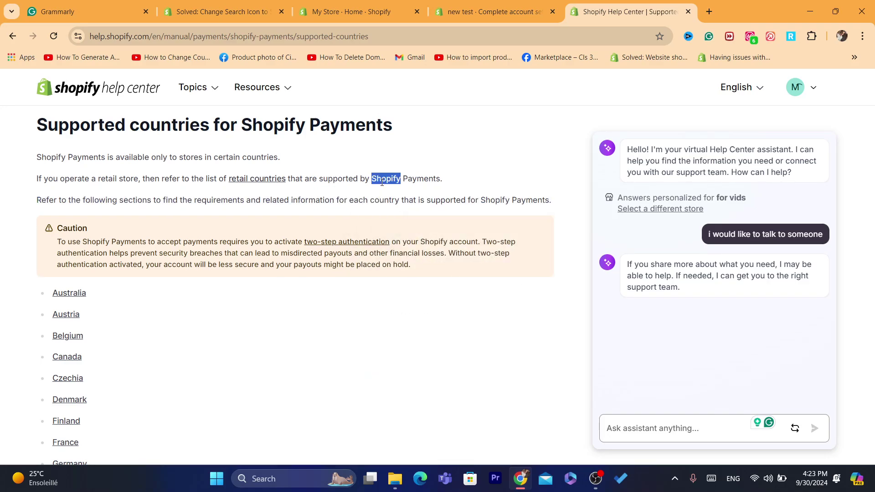
drag(385, 178, 318, 212)
click(318, 212)
double_click(317, 212)
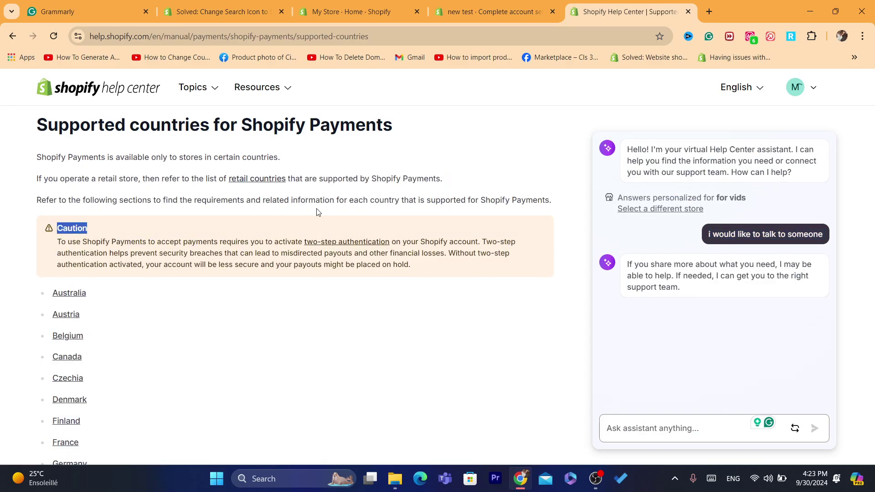
triple_click(284, 201)
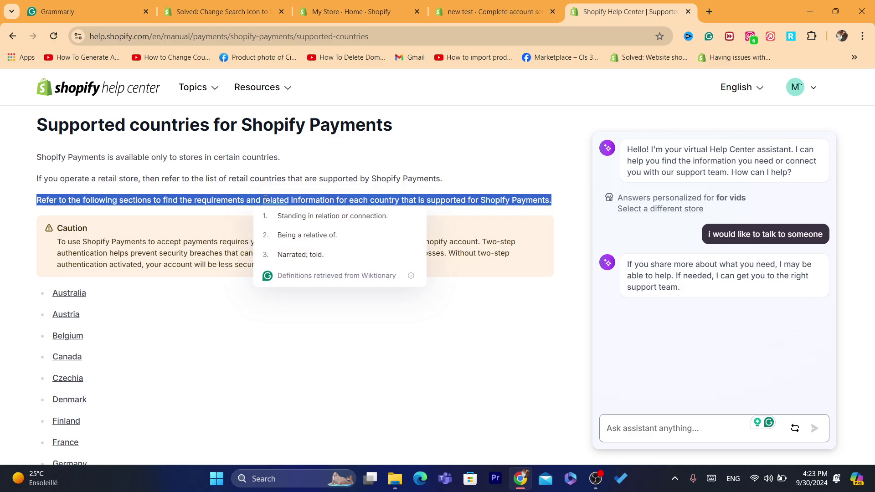
triple_click(488, 245)
double_click(464, 201)
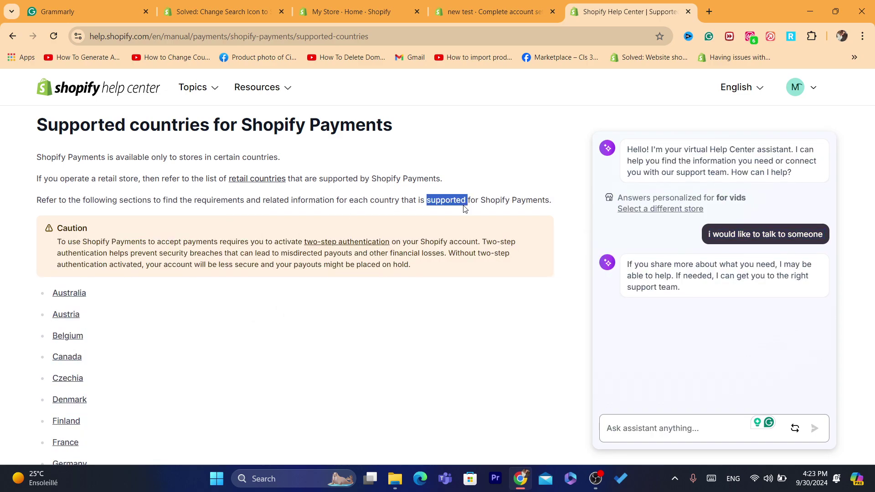
key(ctrl+shift+Tab)
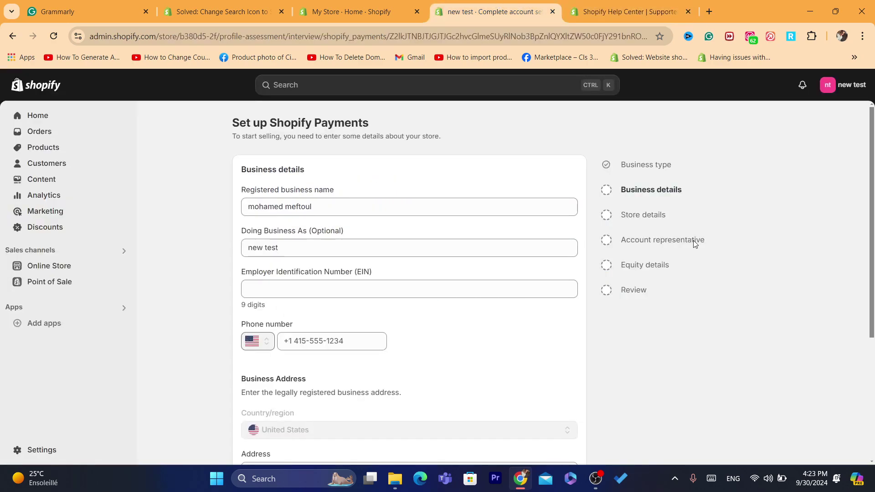
Step: Review the page title text and place the cursor in the Doing Business As field
triple_click(334, 136)
double_click(284, 122)
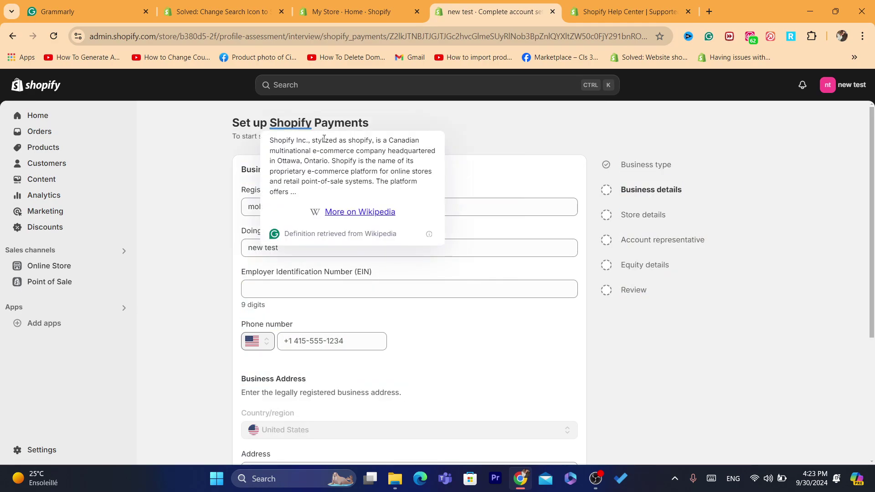
triple_click(242, 144)
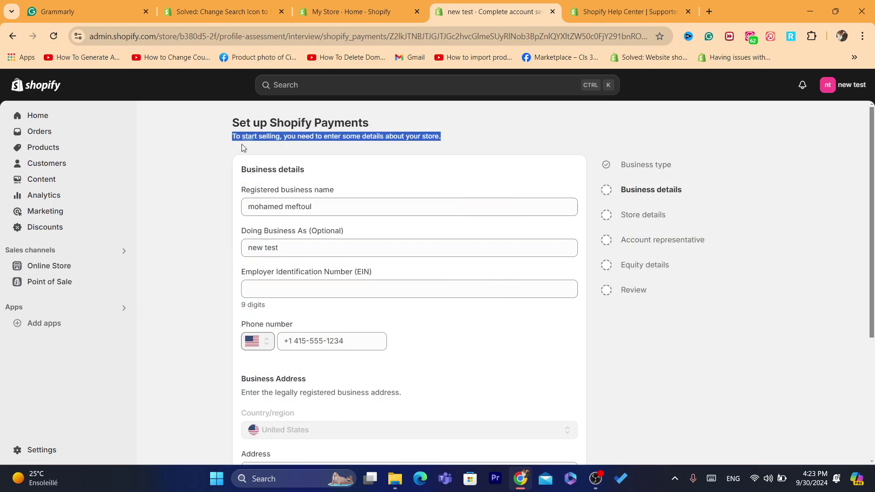
click(292, 147)
triple_click(284, 136)
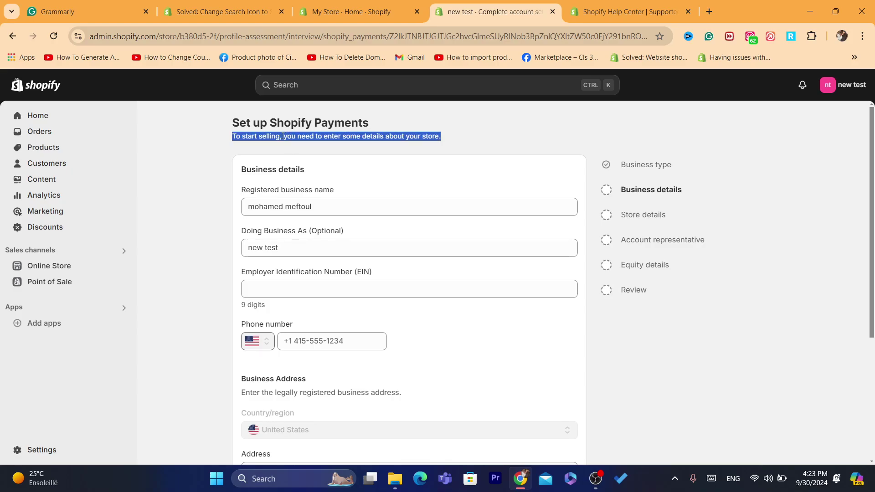
click(323, 252)
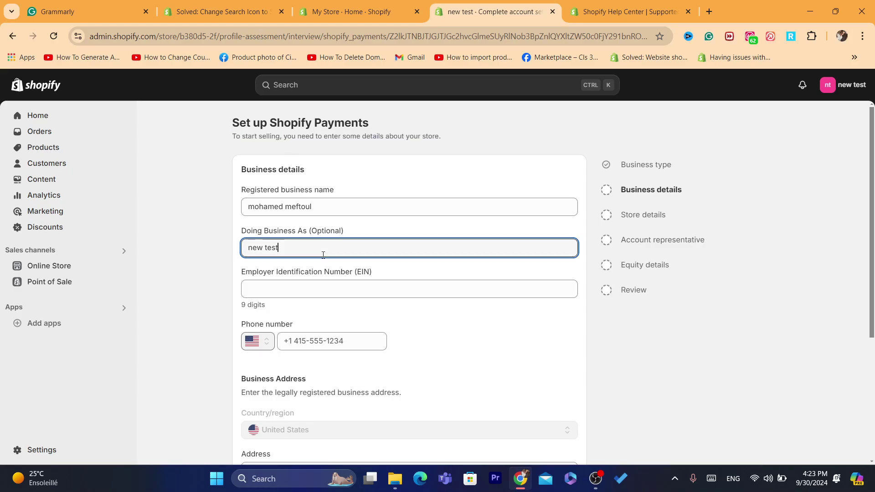
Step: Glance at the supported countries help article, then return to review the Business details heading
click(612, 4)
click(507, 6)
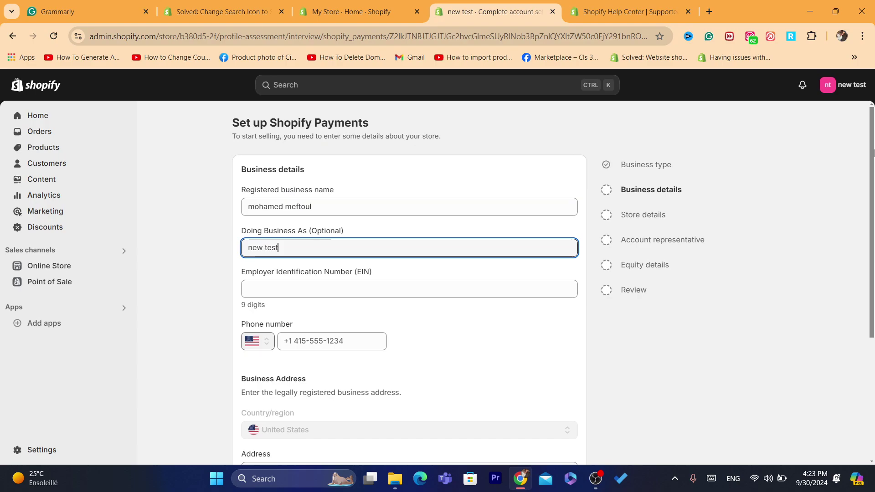
drag(873, 153, 874, 171)
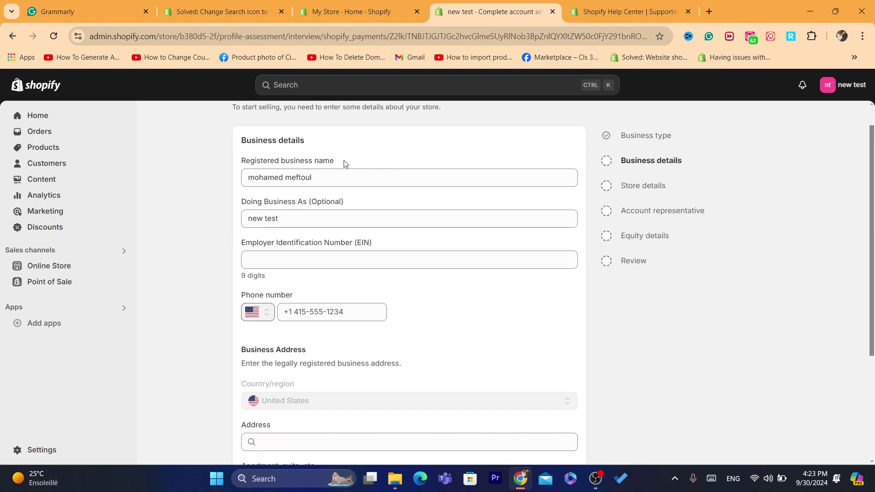
triple_click(256, 145)
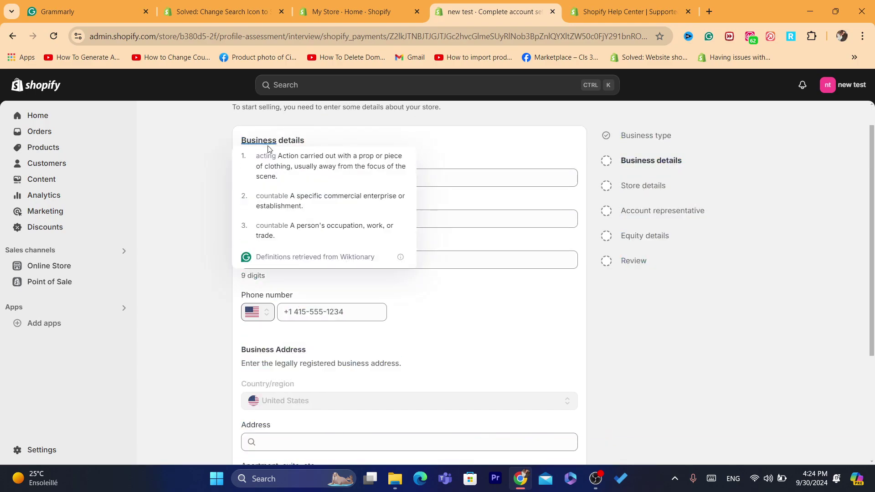
triple_click(289, 143)
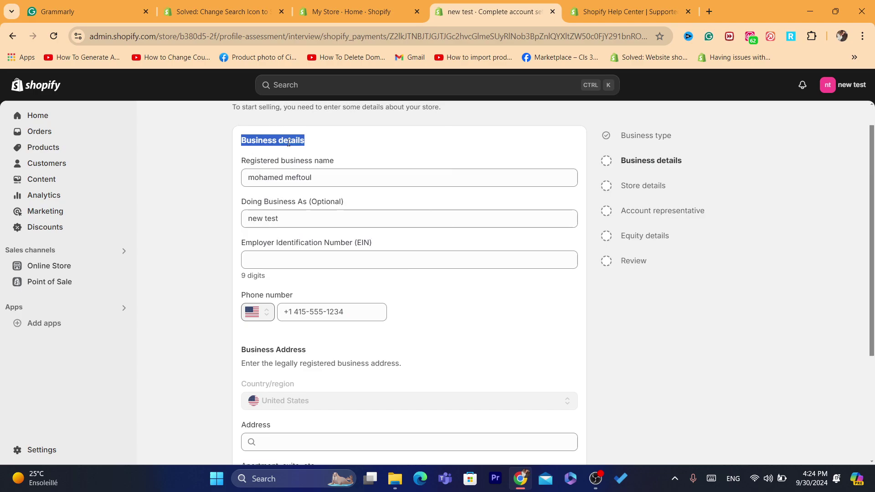
click(265, 144)
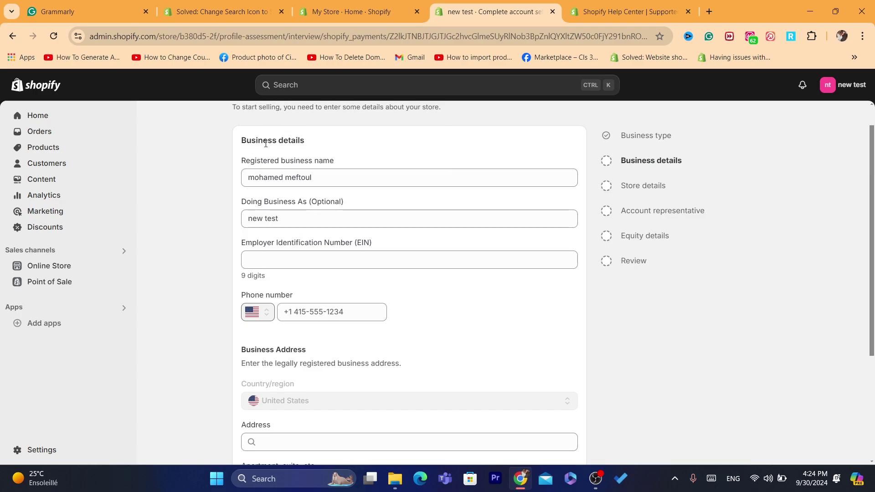
Step: Locate the Employer Identification Number field and read its label
click(303, 257)
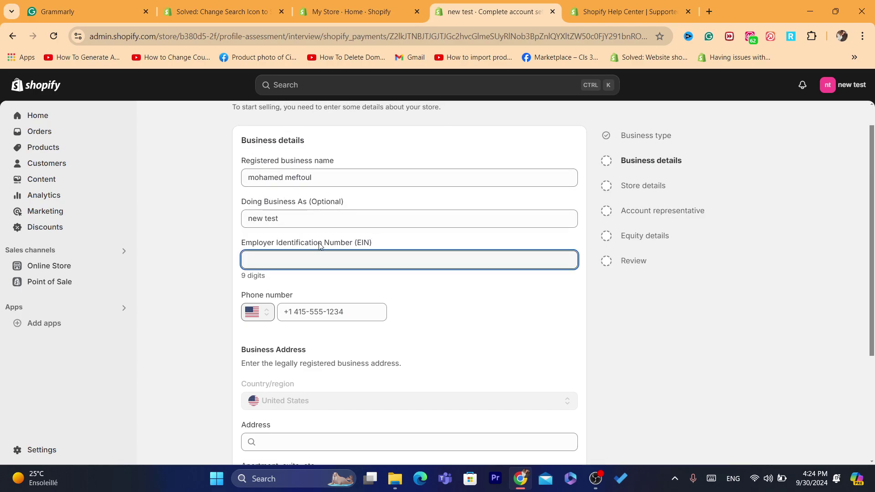
drag(381, 243, 241, 243)
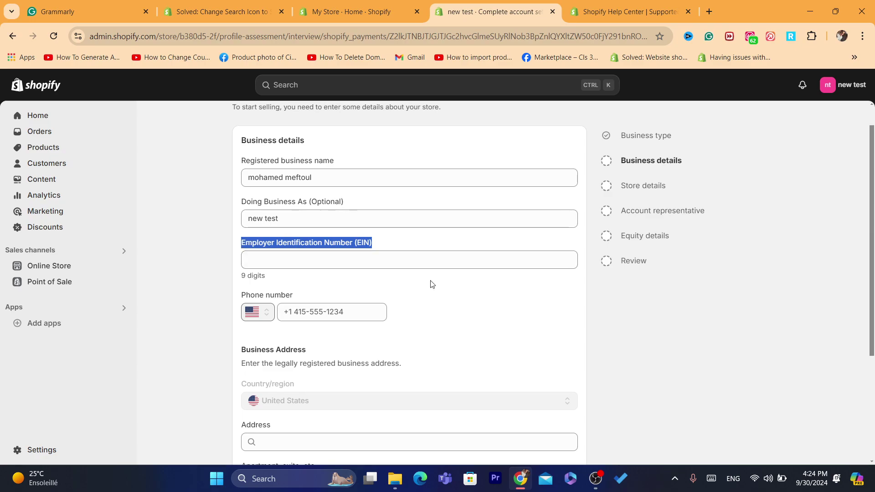
drag(873, 211, 873, 261)
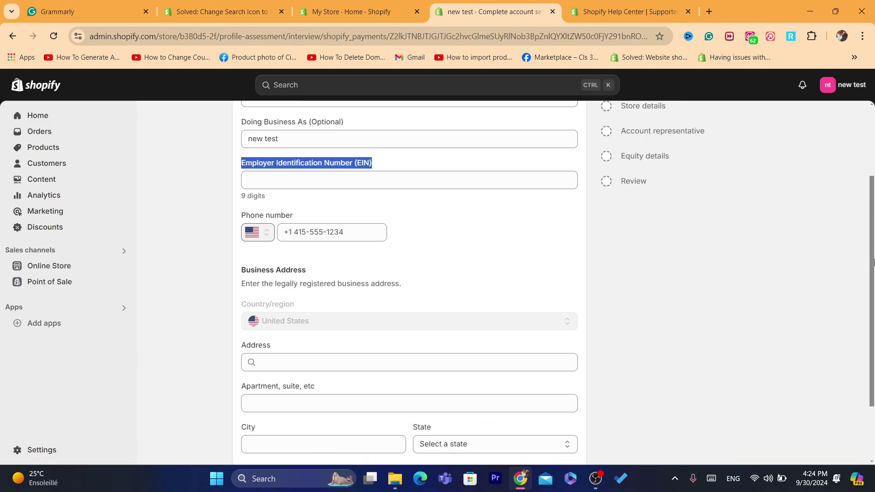
click(366, 222)
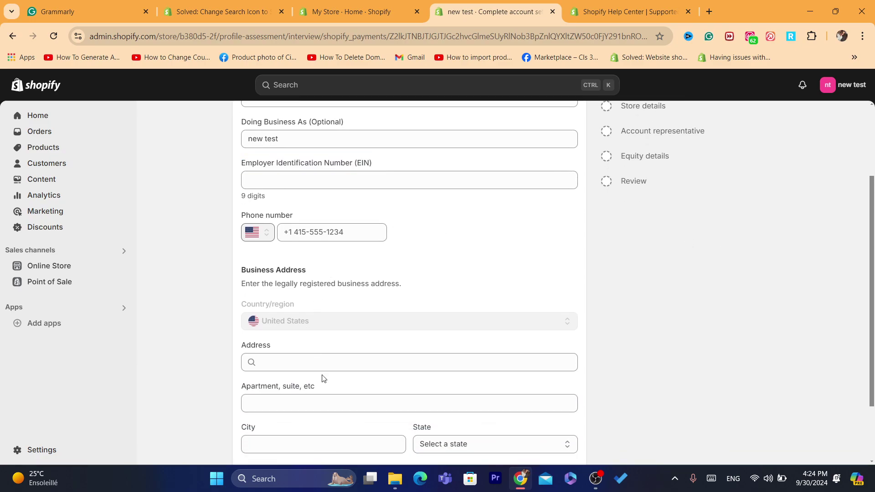
Step: Enter the business's 9-digit EIN in the Employer Identification Number field
click(309, 361)
drag(873, 229, 873, 289)
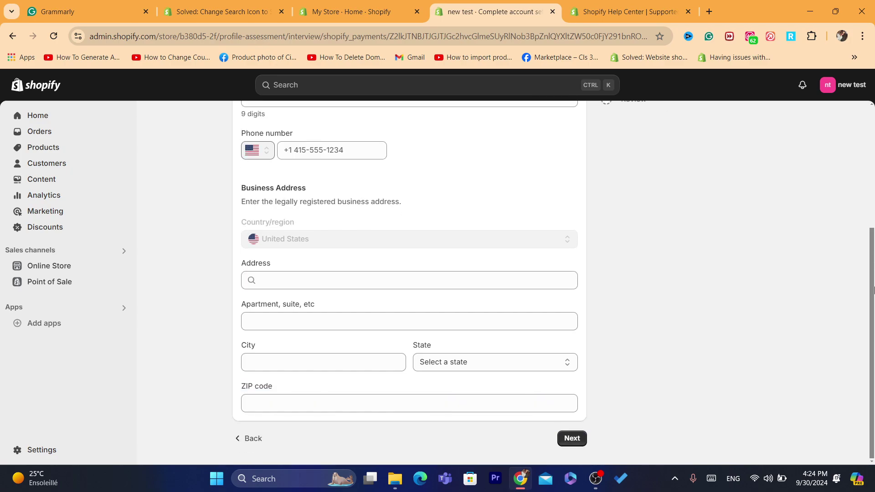
scroll(874, 362, up, 5)
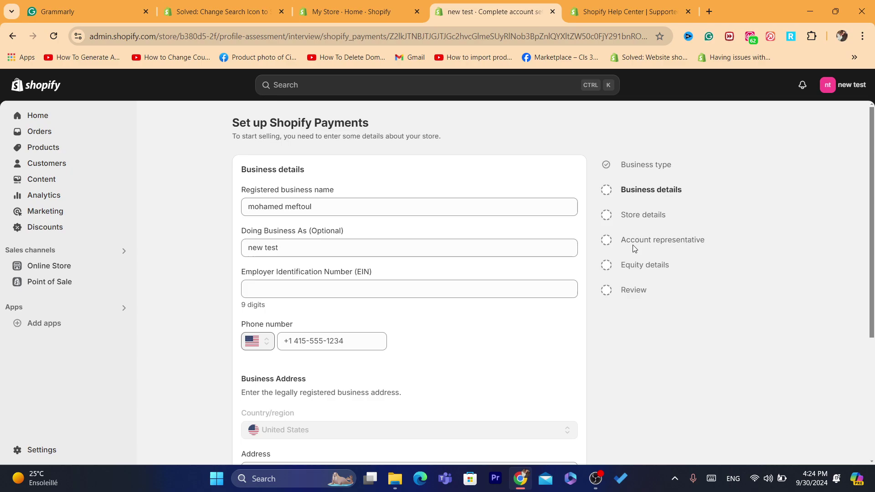
click(361, 292)
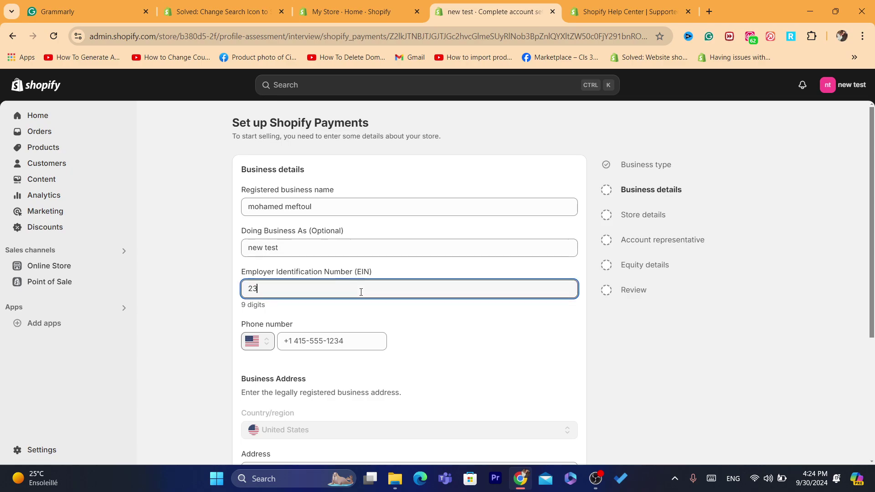
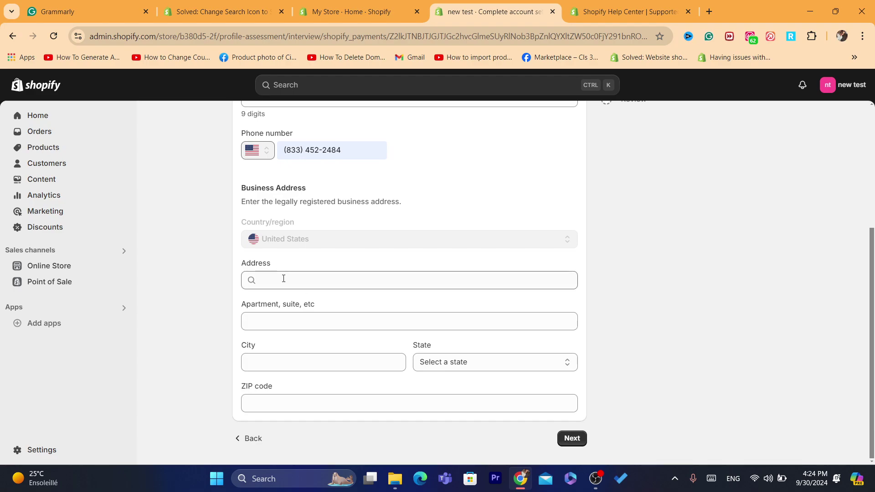
Step: Enter 'los analge' as the business street address, choose Illinois as state, and try submitting
click(283, 279)
text(w3u3w)
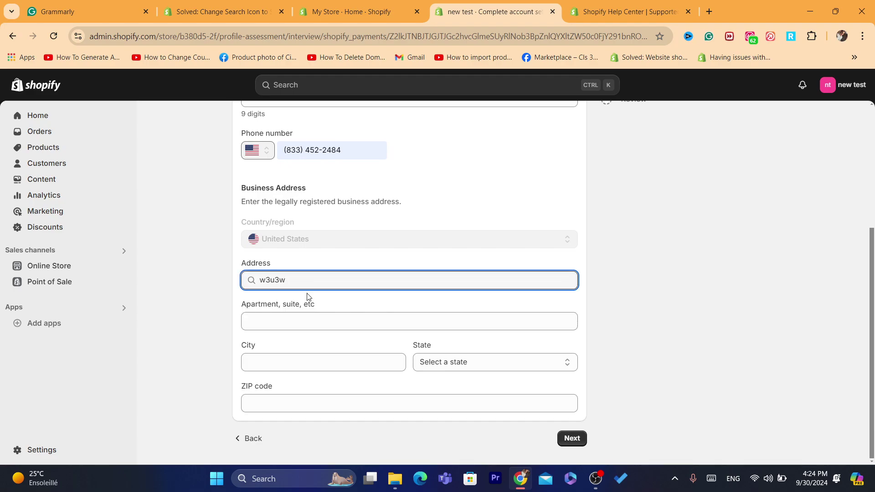
key(BackSpace)
key(BackSpace)
key(BackSpace)
key(BackSpace)
key(BackSpace)
text(los analge)
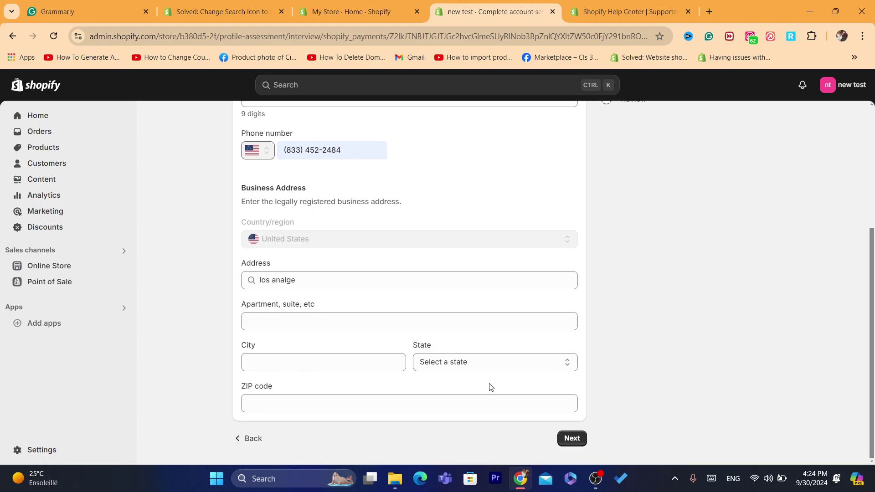
click(459, 367)
click(456, 316)
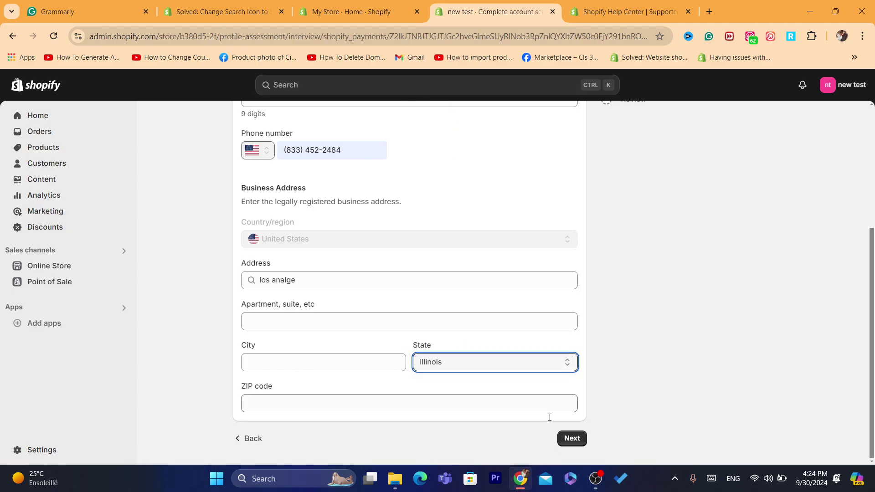
click(571, 439)
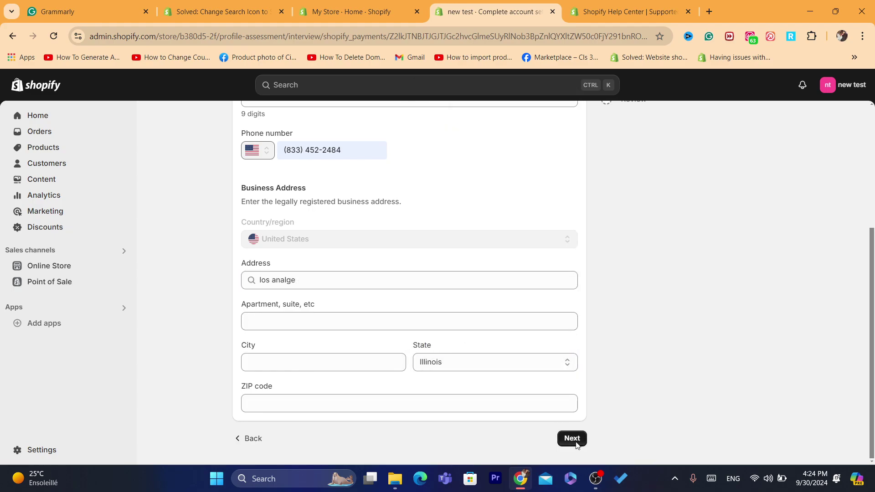
Step: Enter 'los' as the city and 9000 as the ZIP code, then resubmit
click(269, 359)
text(los angles)
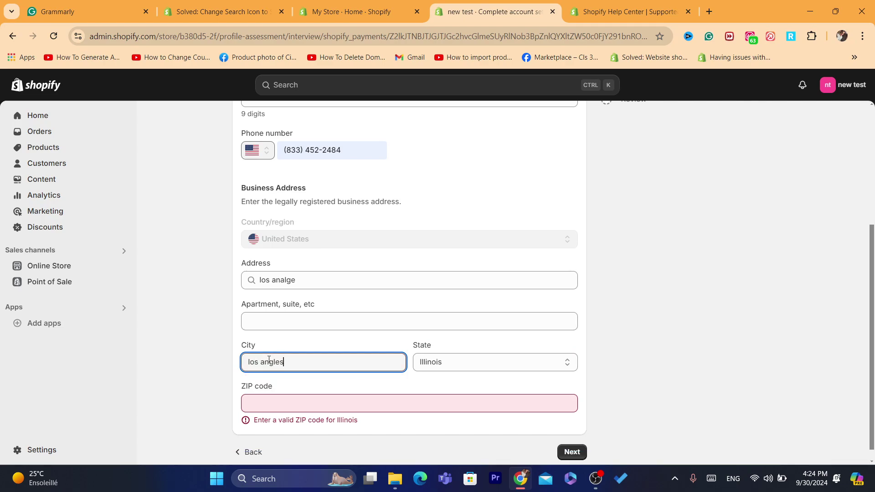
click(288, 395)
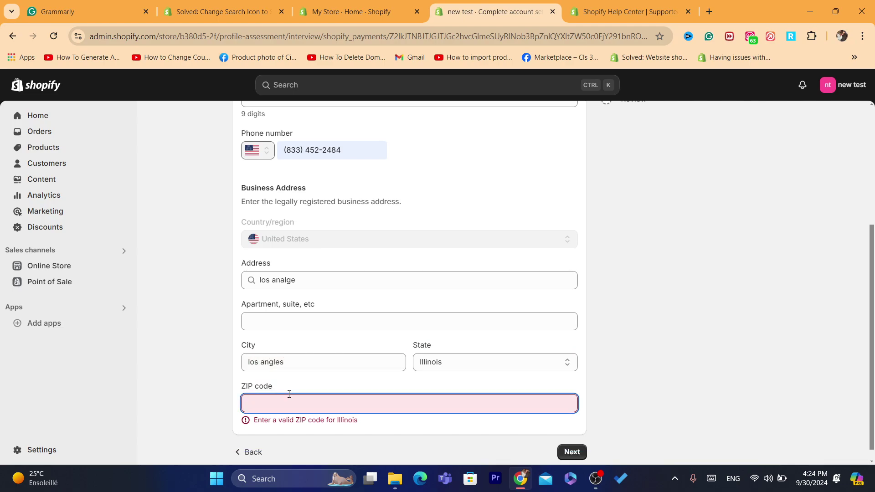
text(90000)
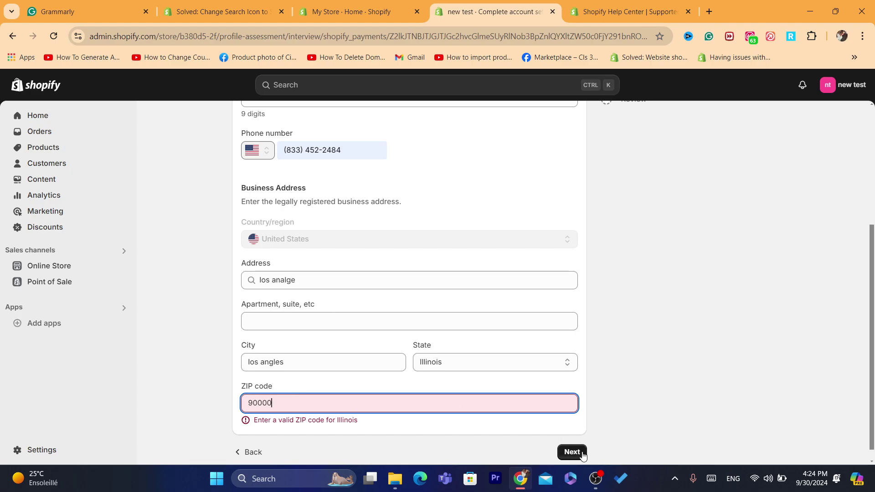
click(572, 452)
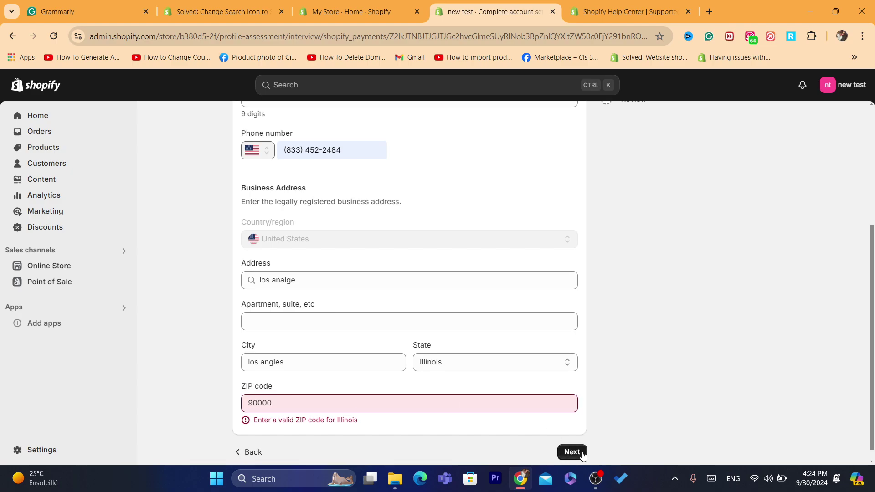
scroll(847, 221, up, 4)
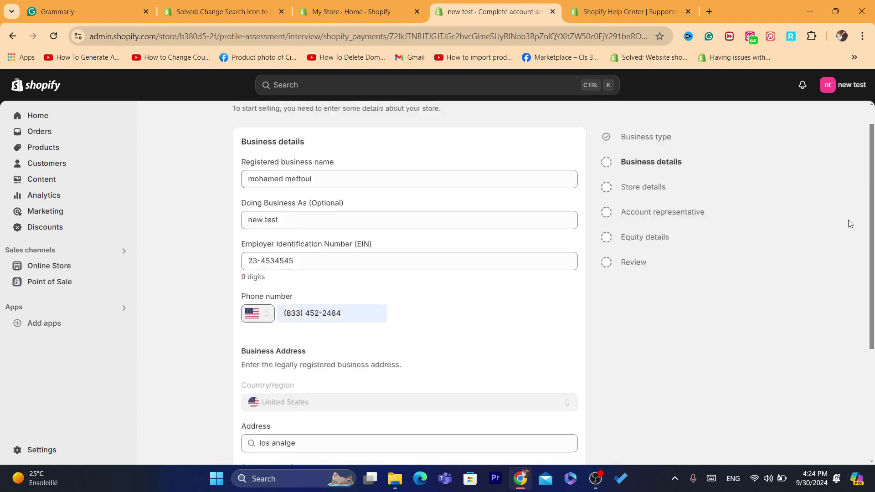
scroll(588, 404, down, 5)
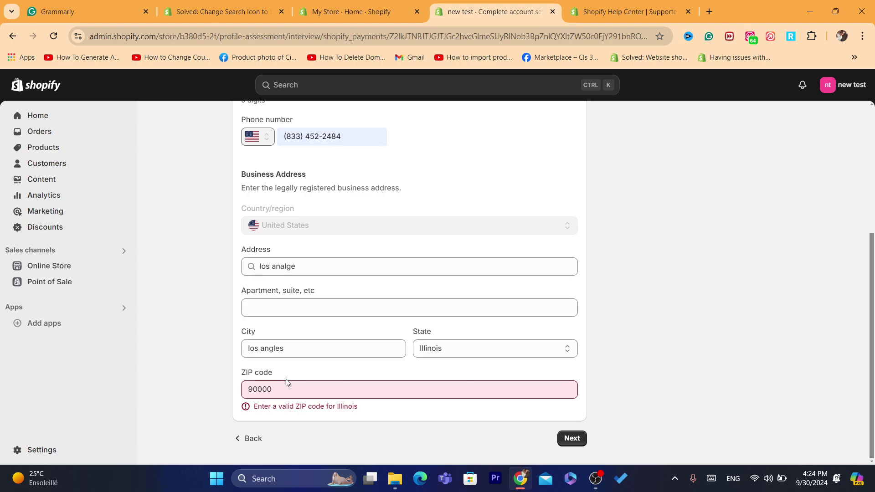
Step: Extend the ZIP to 90000, change the state to California, and copy the city name
click(296, 392)
text(0)
key(ctrl+a)
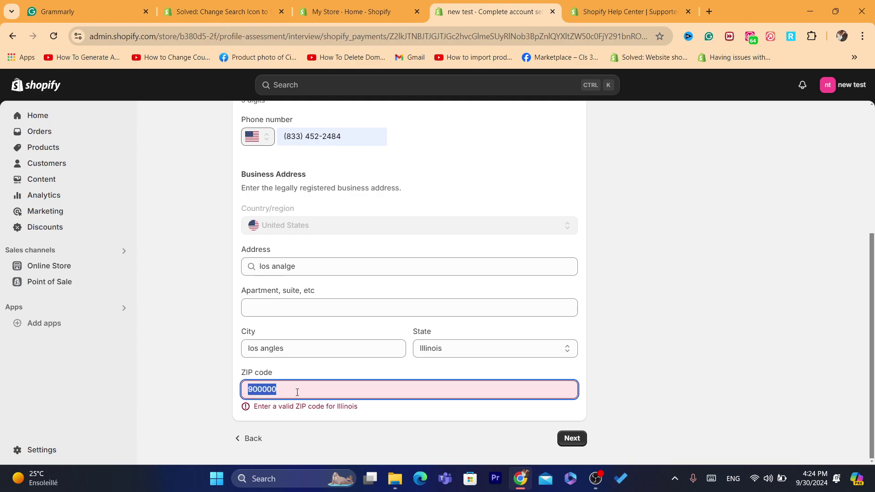
key(shift+Tab)
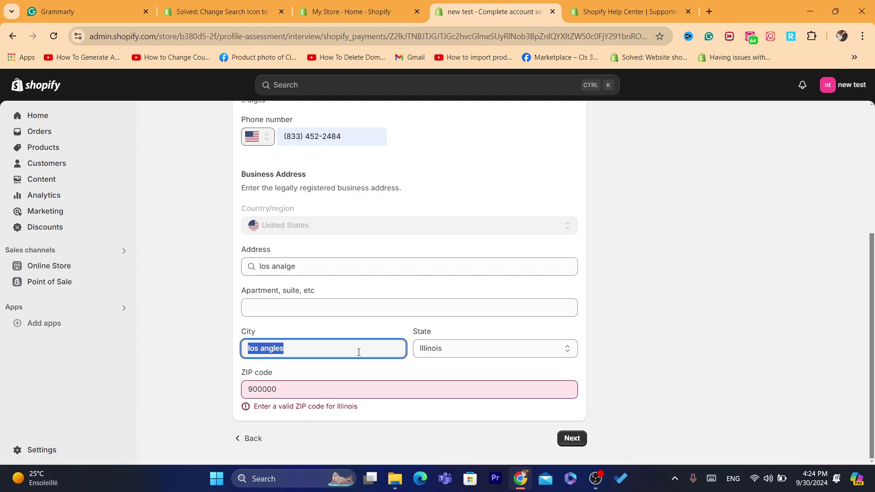
click(433, 349)
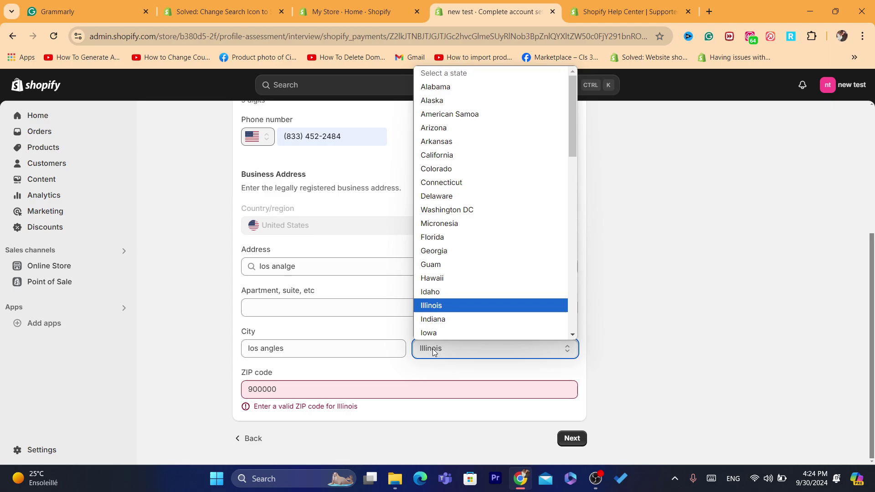
click(453, 163)
key(Tab)
click(286, 342)
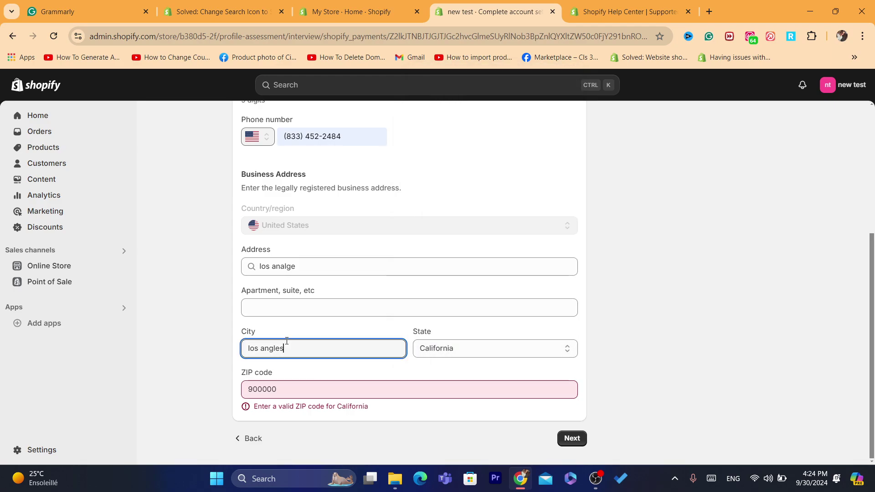
key(ctrl+a)
key(ctrl+c)
click(624, 12)
Step: Search Google for the Los Angeles zip code and bring 90001 back to the Shopify form
click(562, 35)
key(ctrl+v)
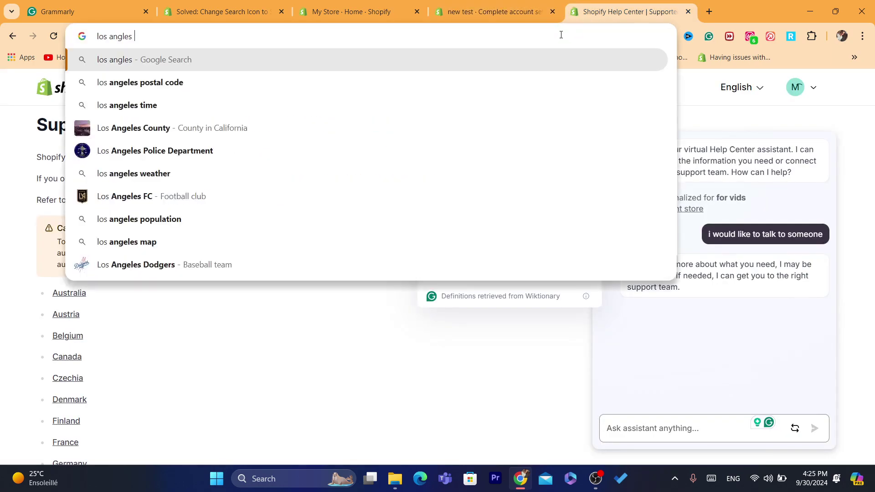
text(zip cod)
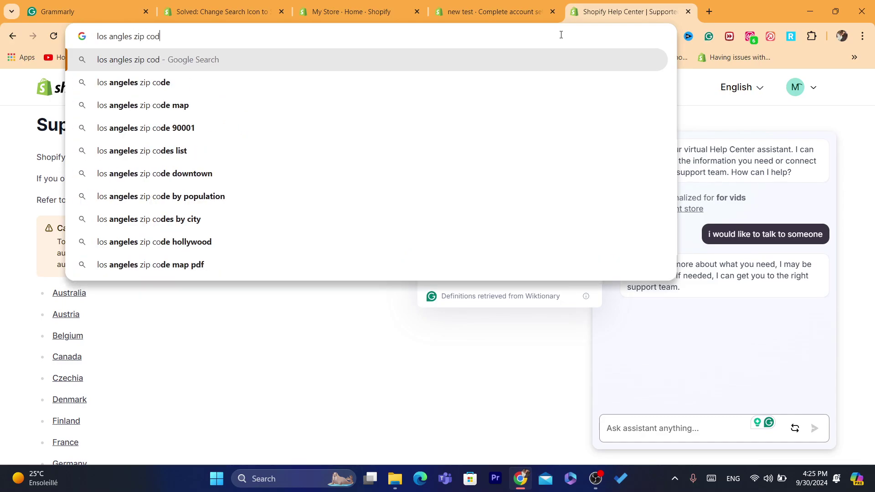
text(e)
key(Return)
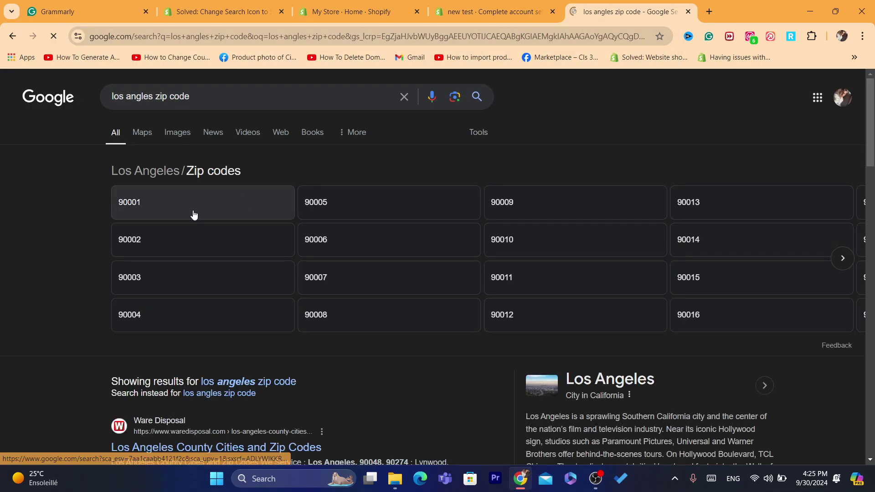
click(194, 214)
click(182, 109)
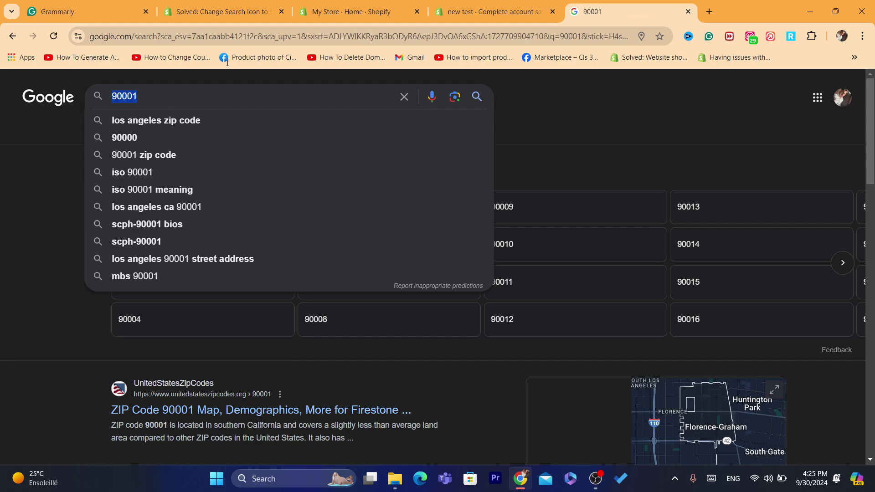
key(ctrl+Page_Up)
key(ctrl+v)
key(ctrl+a)
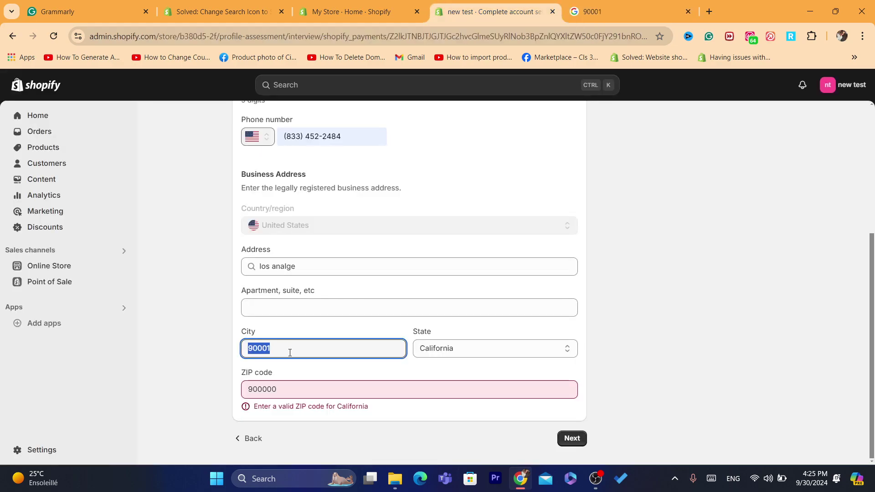
Step: Replace the invalid ZIP code with 90001 and submit the business details
text(los angles)
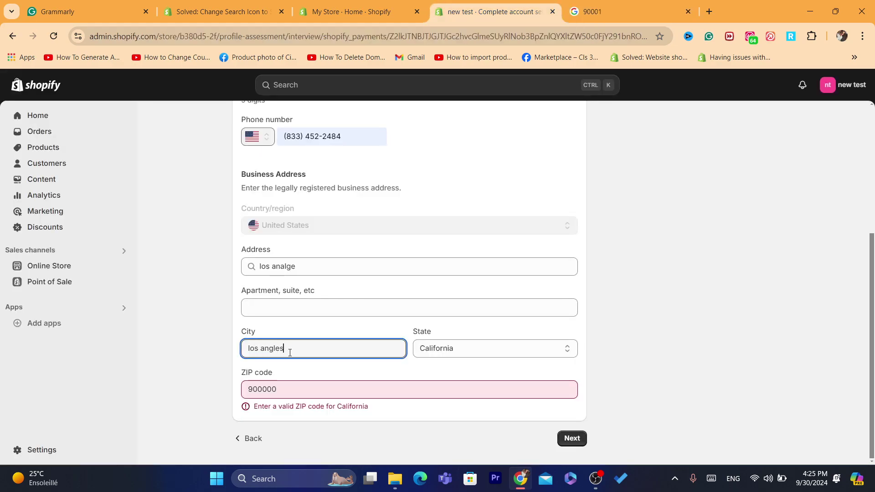
drag(298, 401, 290, 393)
double_click(290, 392)
key(ctrl+v)
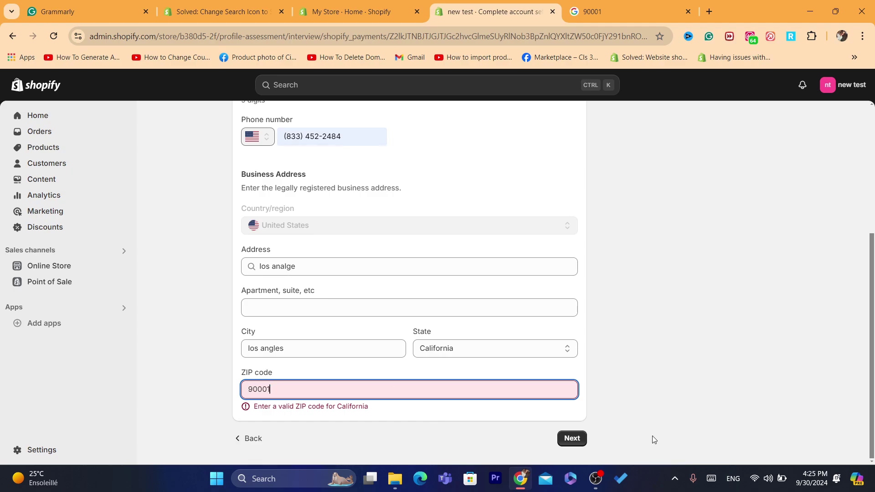
click(565, 438)
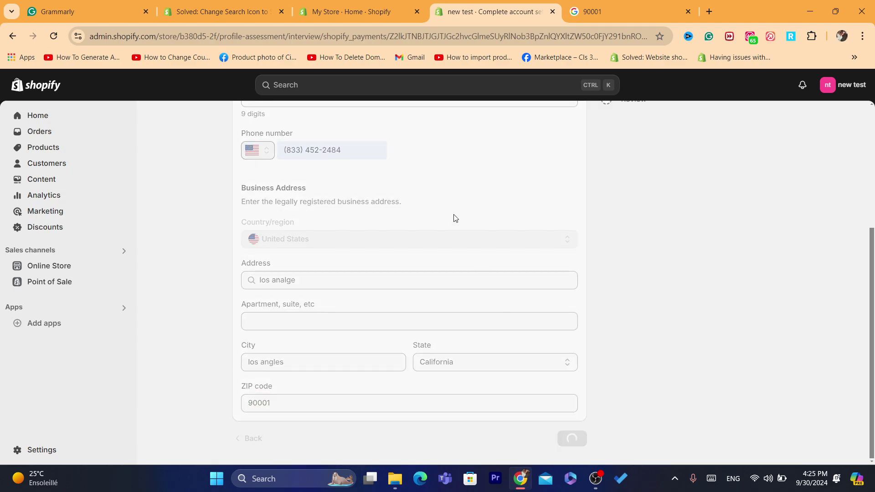
click(274, 205)
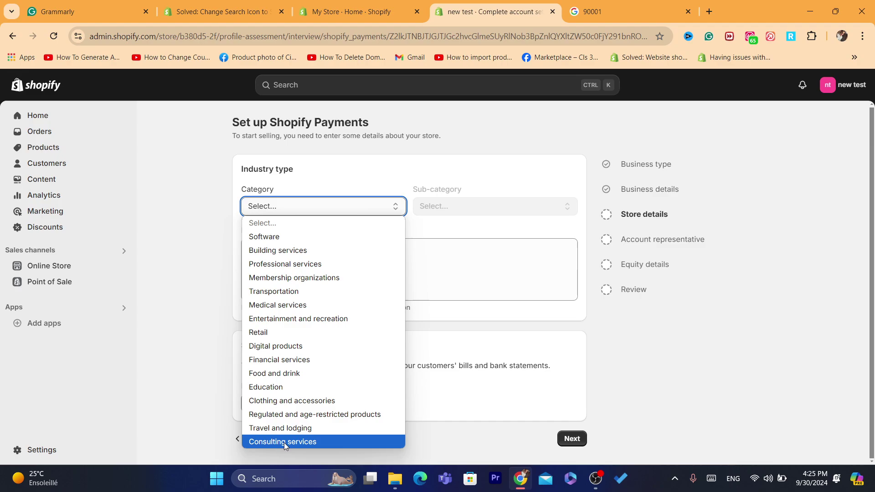
Step: Set industry to Education / Child care services, write a product description, and continue
click(289, 387)
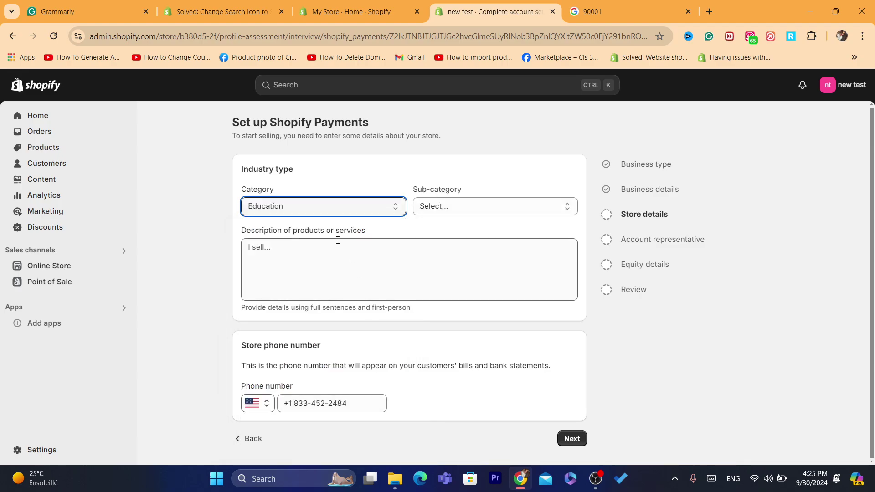
click(269, 257)
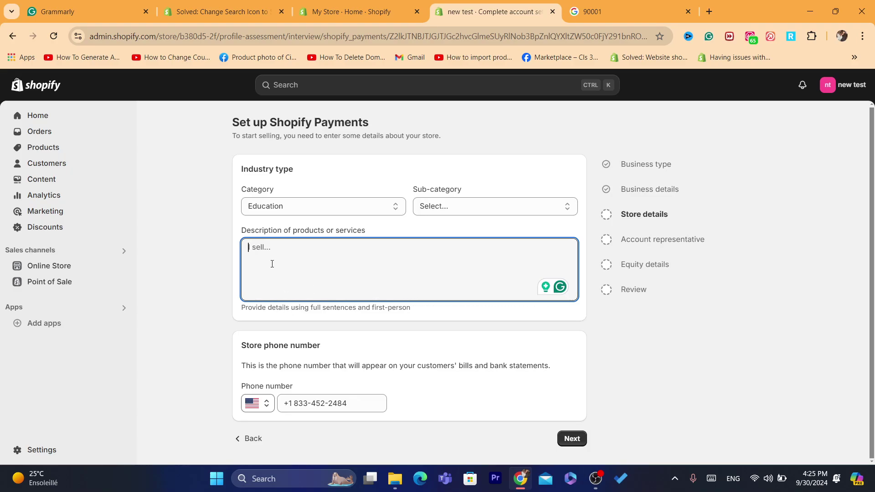
click(363, 407)
click(372, 289)
text(whehhewe)
click(453, 207)
click(452, 248)
click(403, 285)
key(ctrl+a)
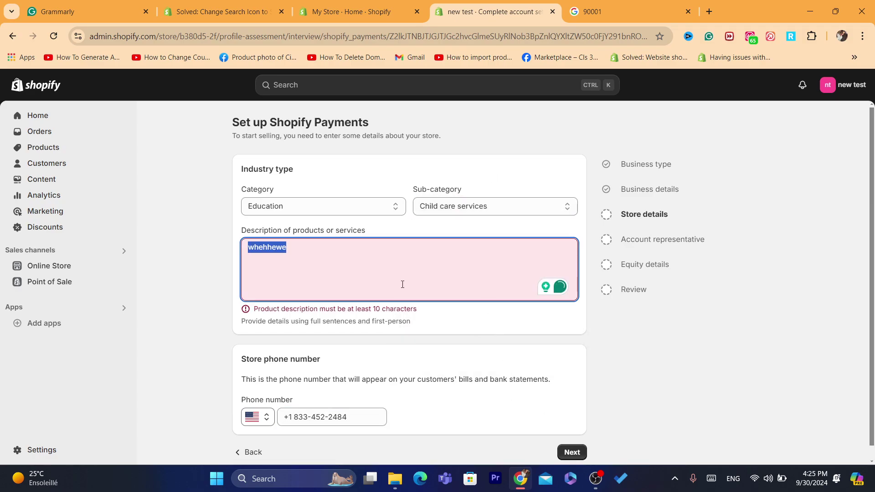
text(wedhfhewb3i)
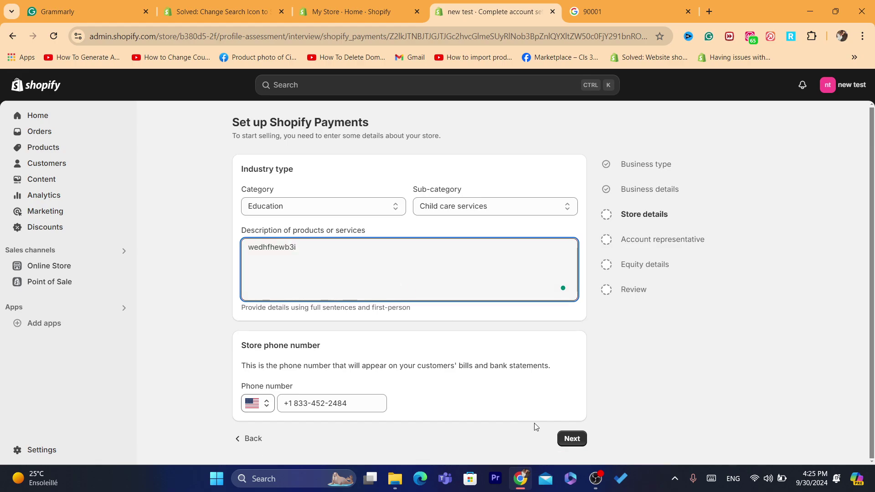
click(571, 438)
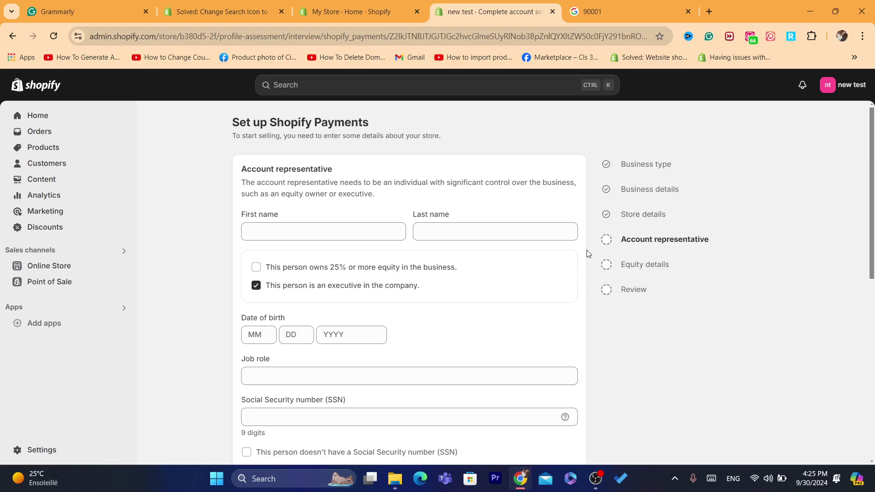
click(299, 231)
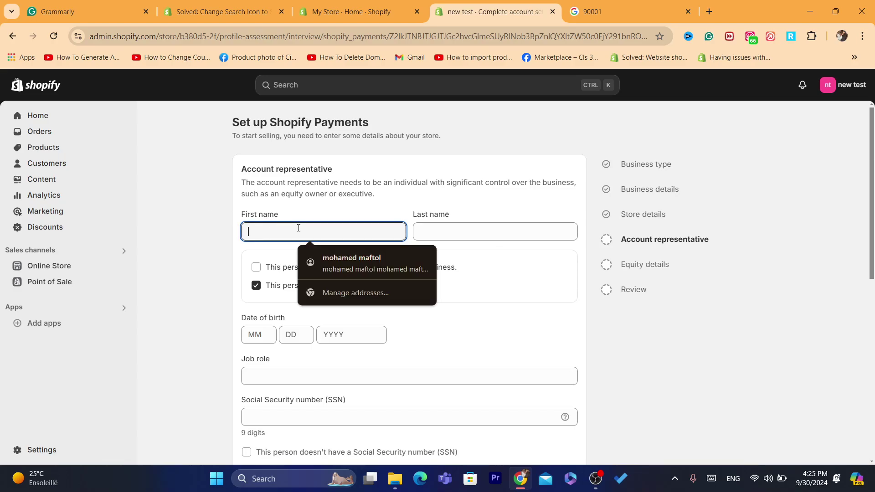
key(Escape)
drag(874, 220, 874, 250)
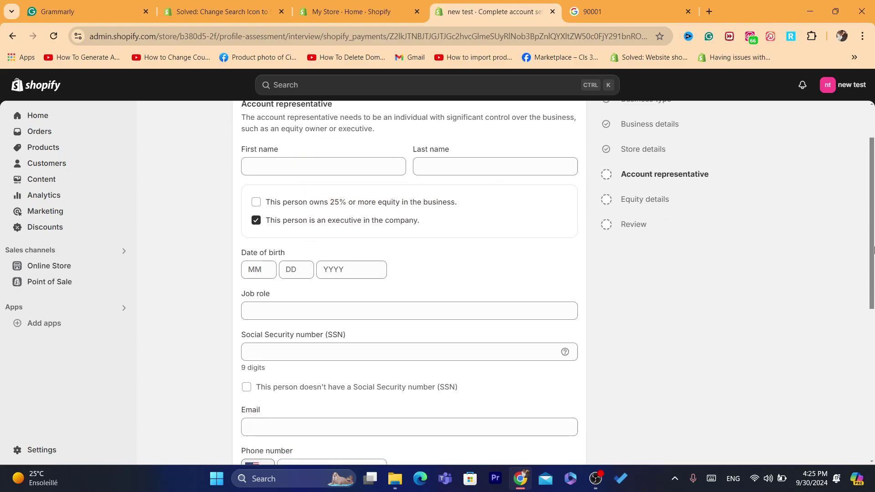
click(322, 360)
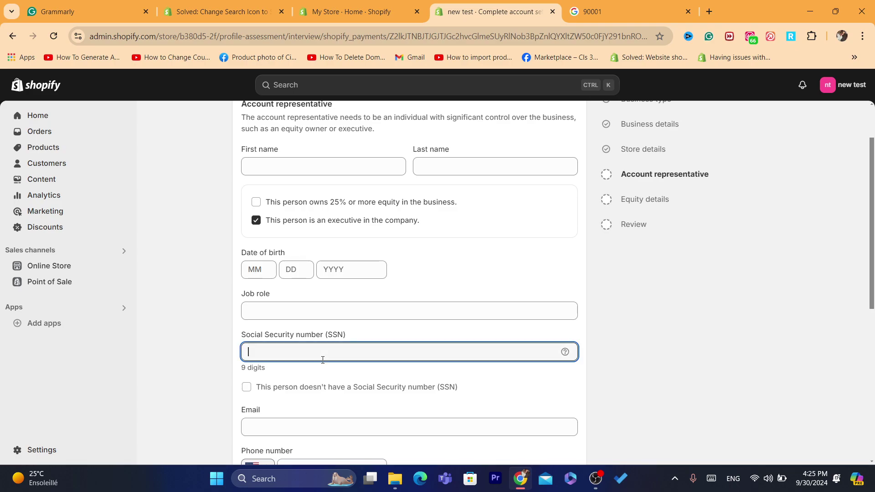
drag(358, 338, 235, 336)
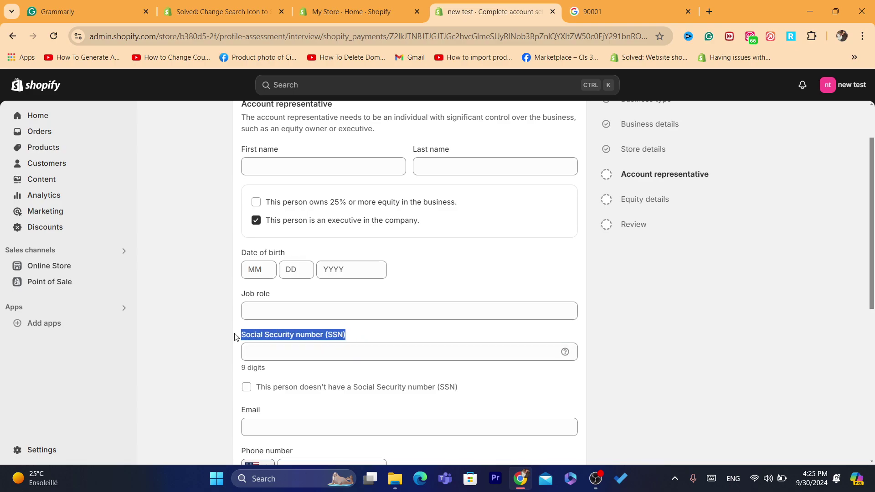
click(324, 350)
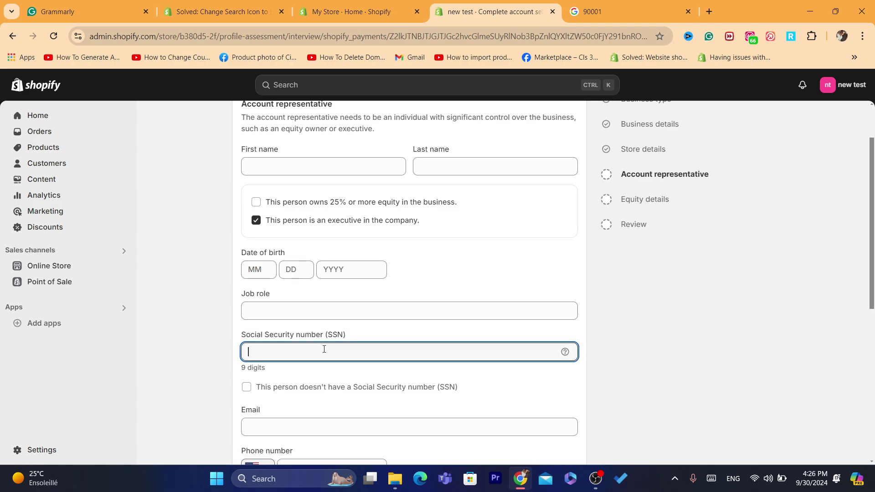
triple_click(276, 332)
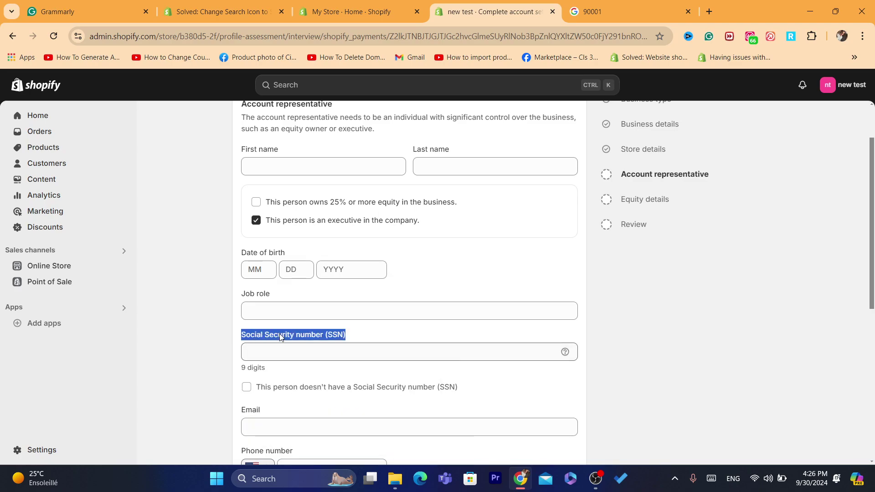
click(246, 388)
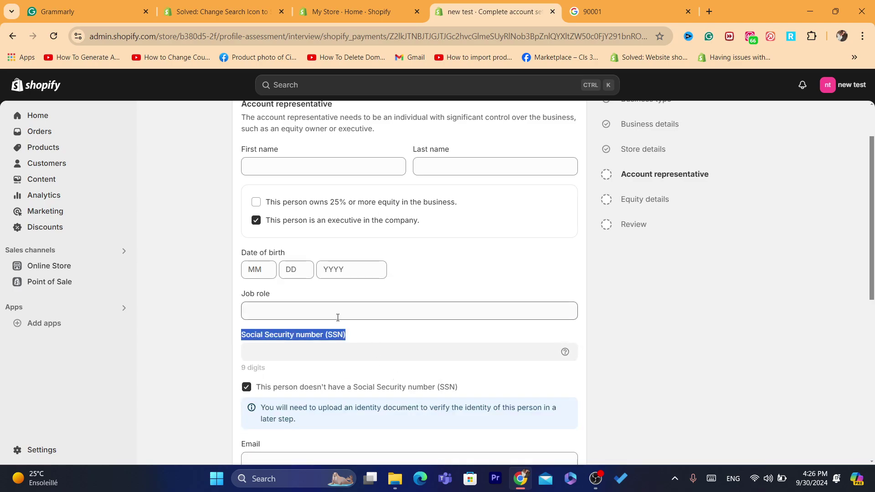
click(296, 317)
click(247, 388)
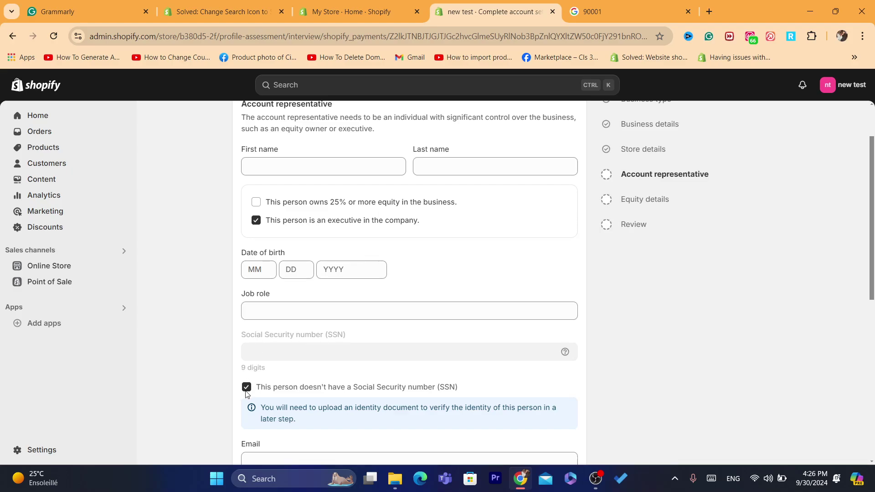
click(275, 355)
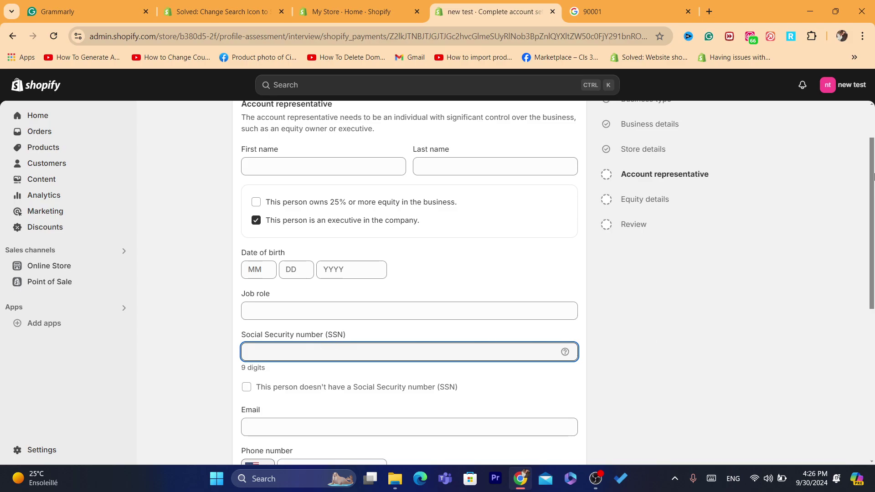
drag(874, 176, 874, 324)
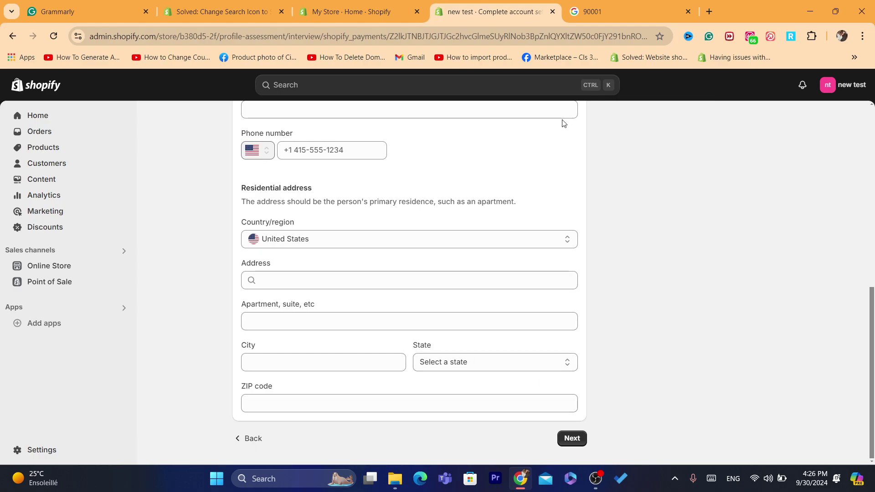
Step: In a new tab, go from the Payoneer Checkout page to the Payoneer sign-in
click(710, 11)
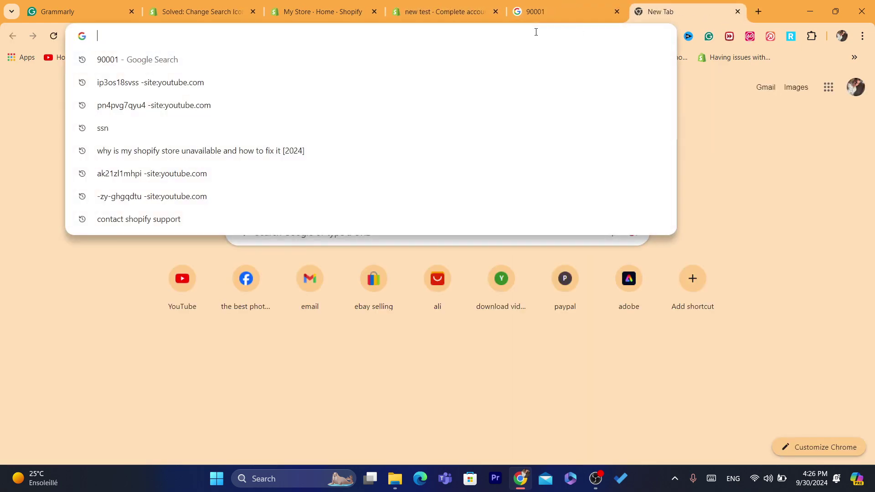
text(payoneer.com/checkout/)
click(460, 53)
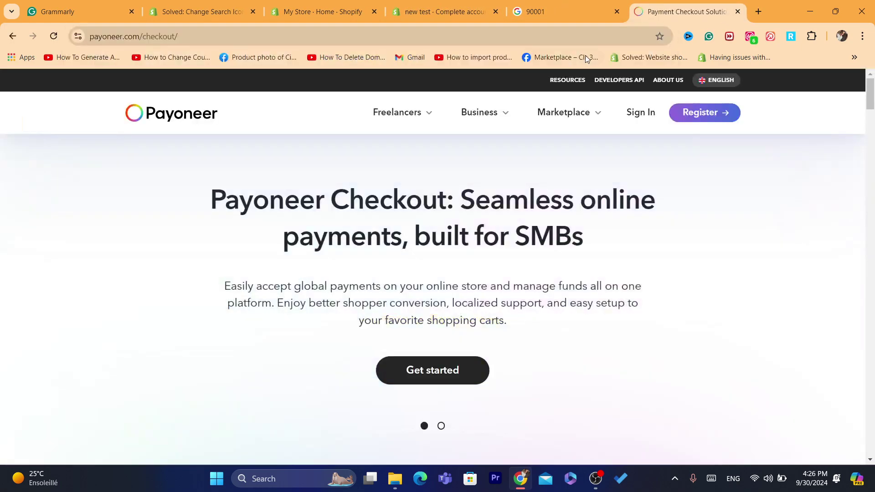
click(638, 111)
click(559, 39)
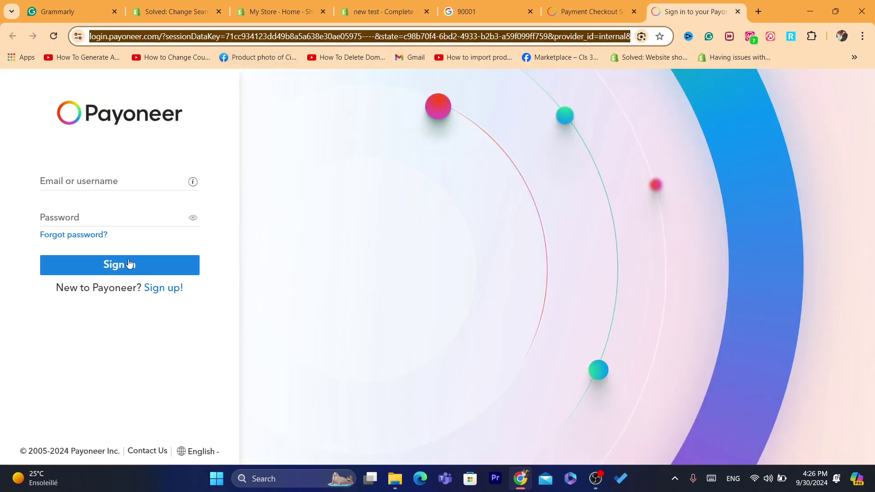
Step: Sign in to Payoneer with the saved login and select the account page address
click(110, 182)
click(130, 202)
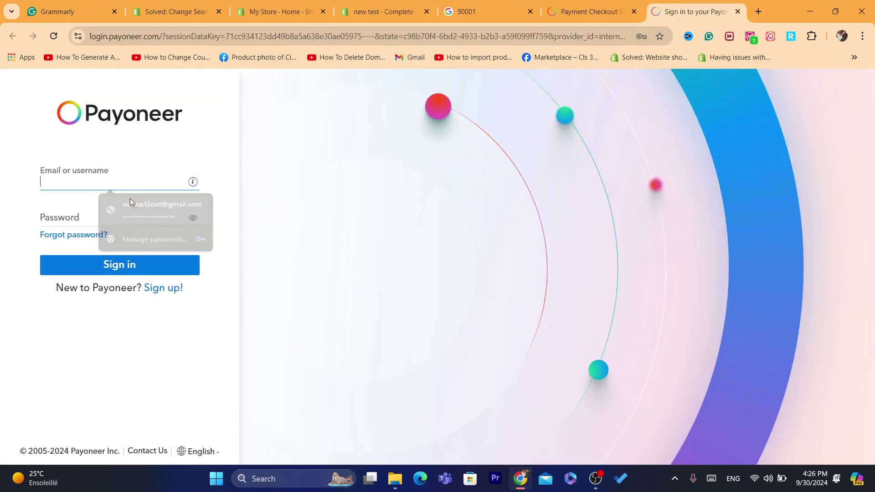
text(****)
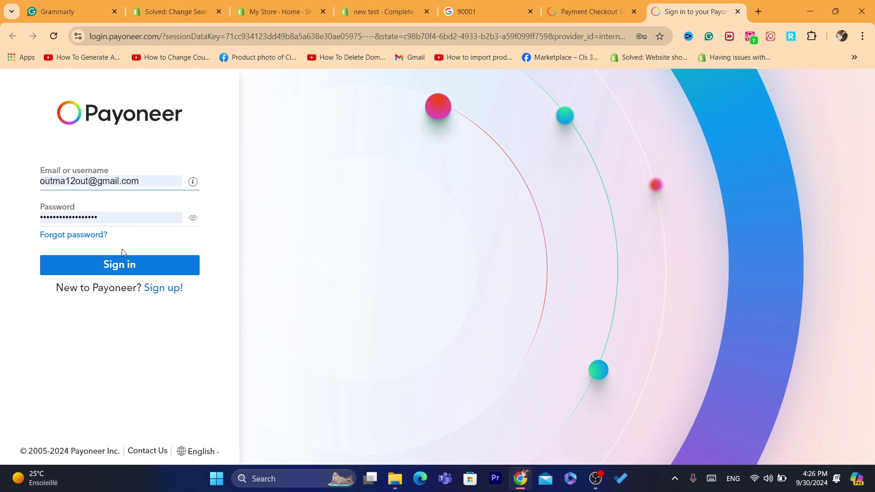
click(123, 264)
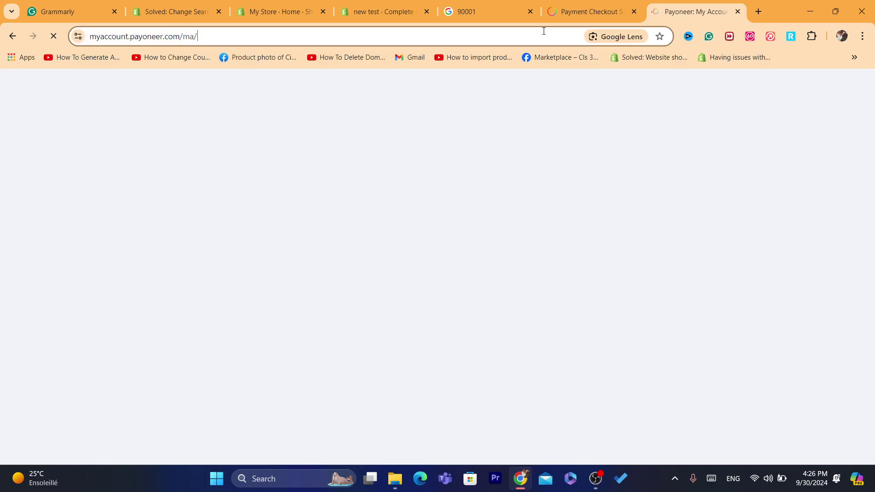
drag(544, 30, 102, 150)
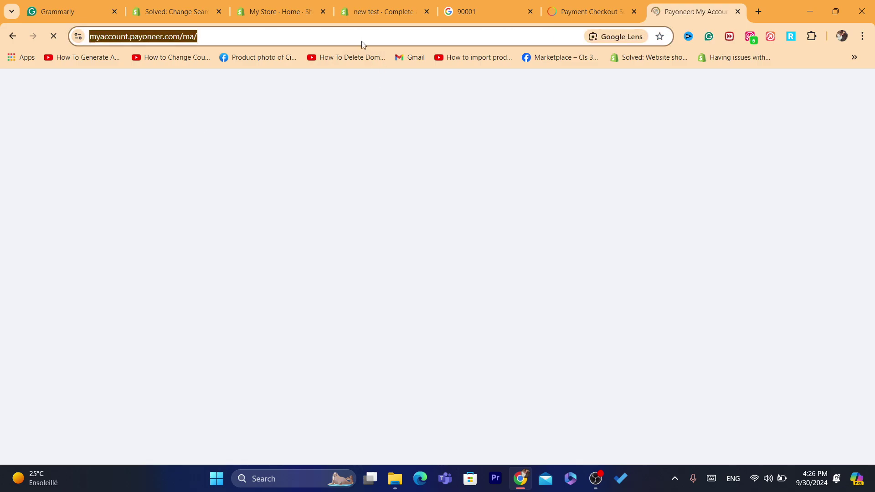
click(349, 32)
triple_click(350, 32)
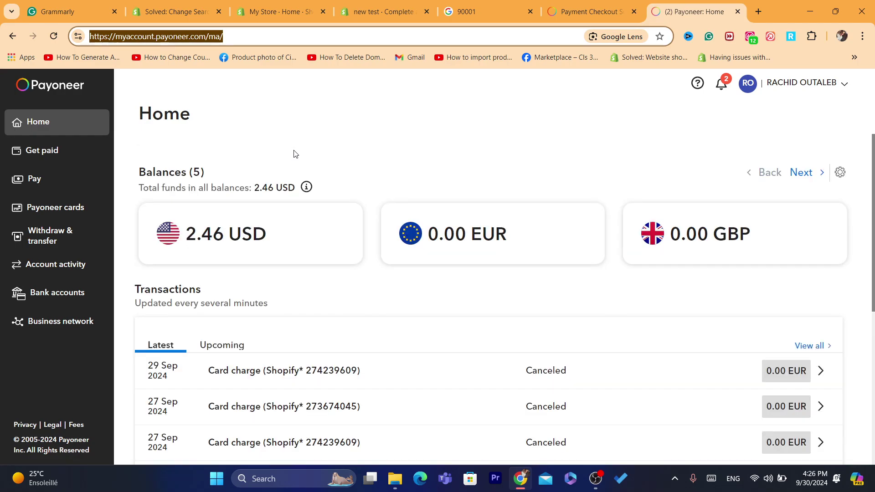
click(23, 305)
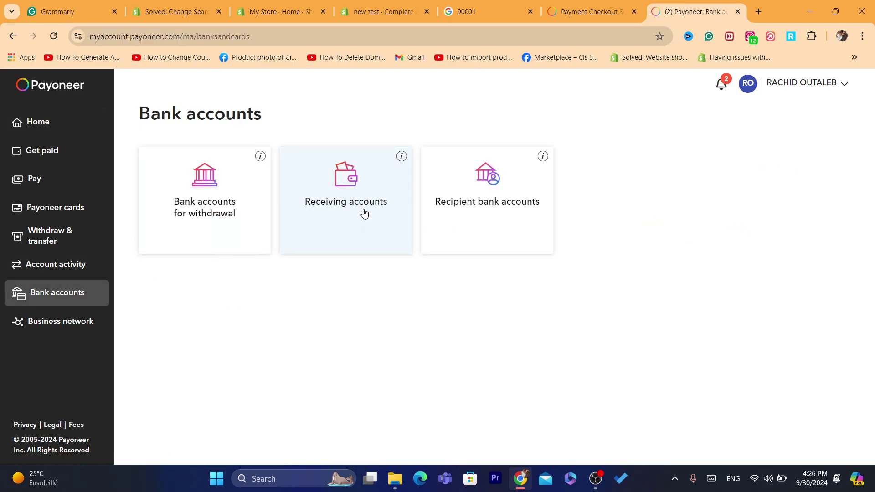
click(363, 212)
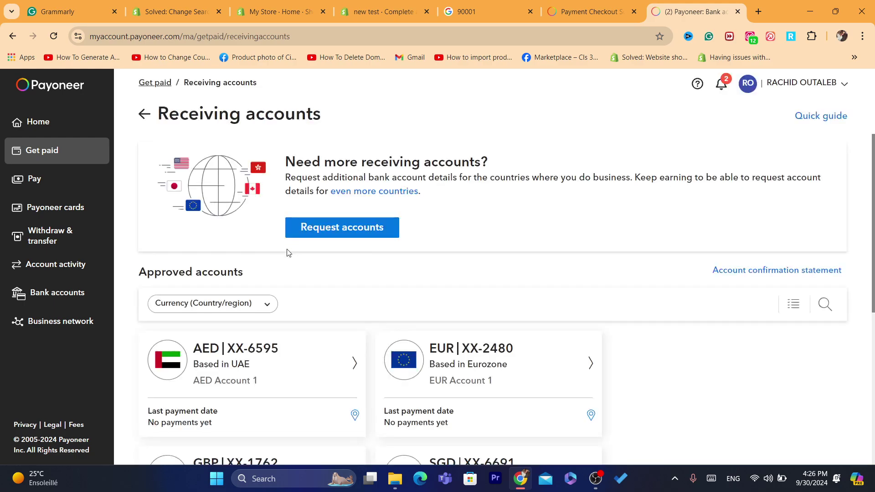
scroll(872, 234, down, 3)
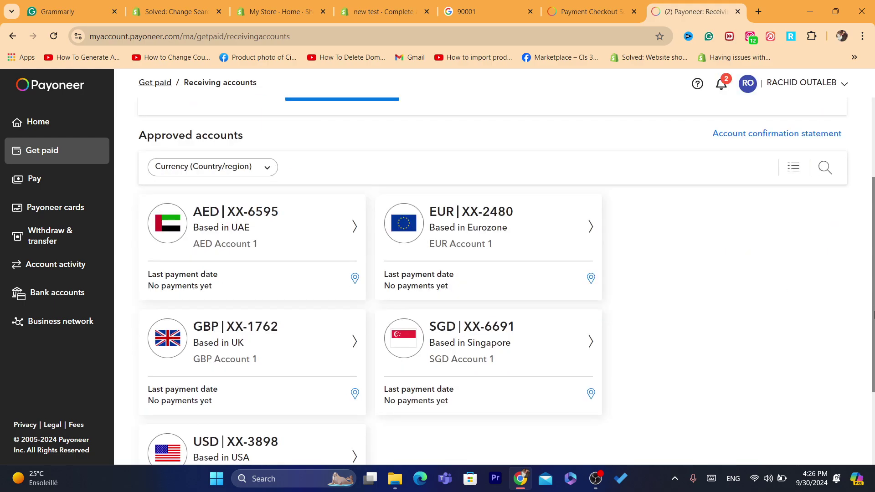
click(232, 435)
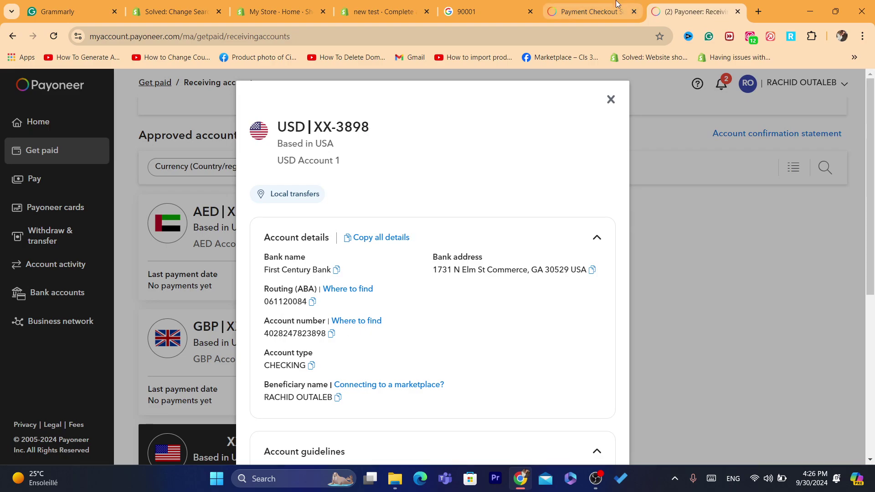
click(609, 109)
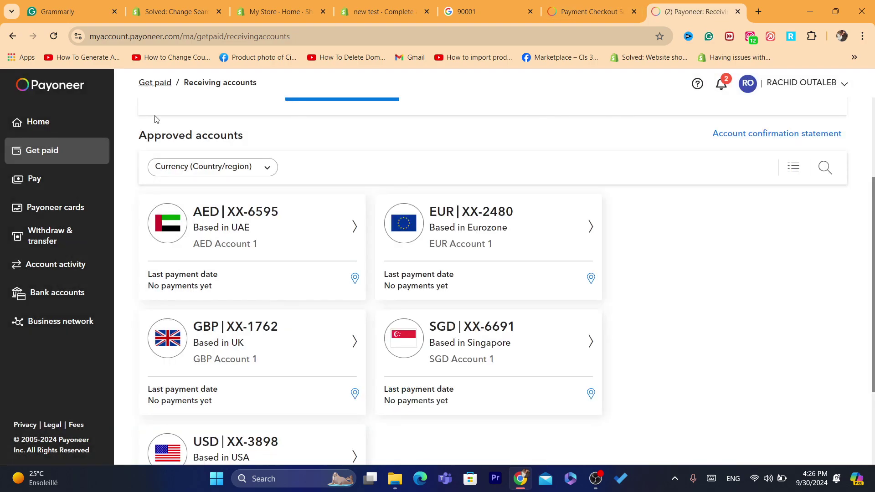
click(48, 124)
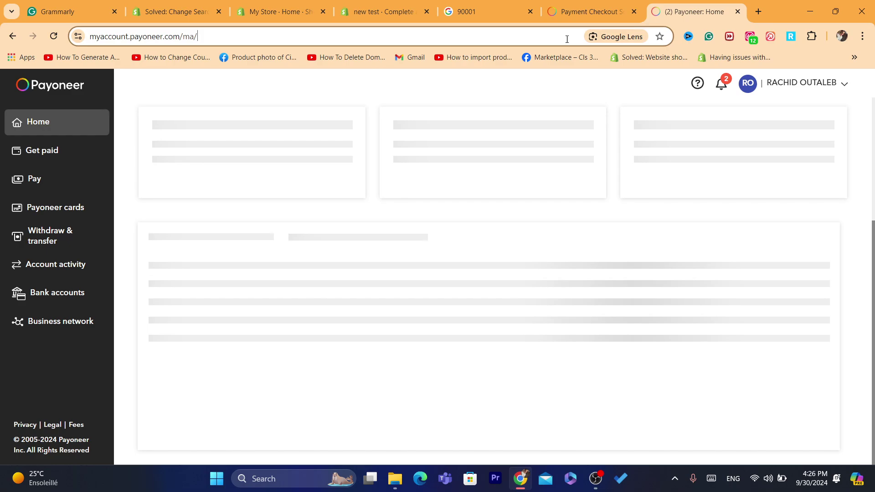
Step: Review the Payoneer Home balances, highlighting the 2.46 USD total funds line
click(569, 36)
drag(868, 219, 860, 146)
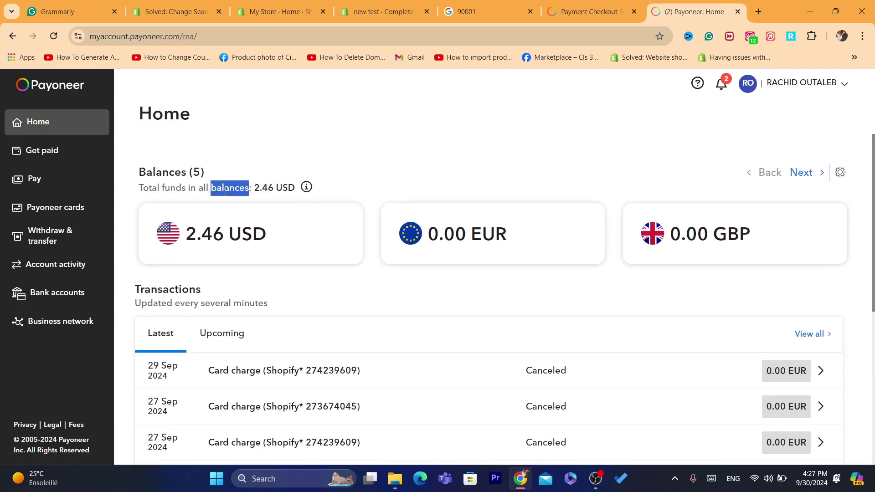
triple_click(225, 193)
click(544, 158)
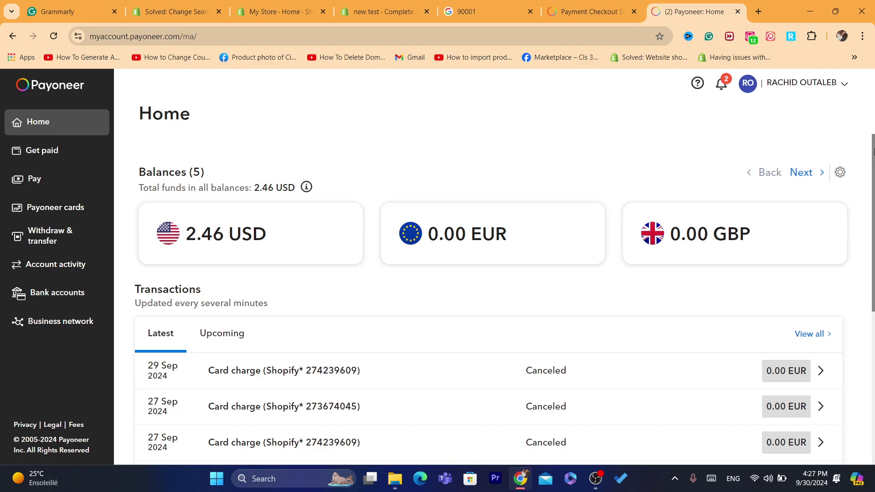
scroll(592, 142, down, 1)
scroll(591, 142, up, 1)
Step: Switch through Payoneer Checkout to the Shopify residential address form and read its description
click(597, 12)
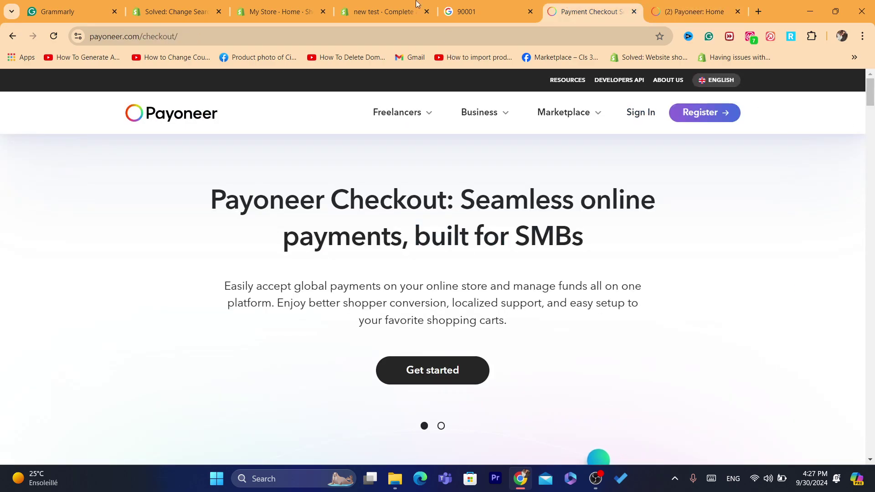
click(413, 12)
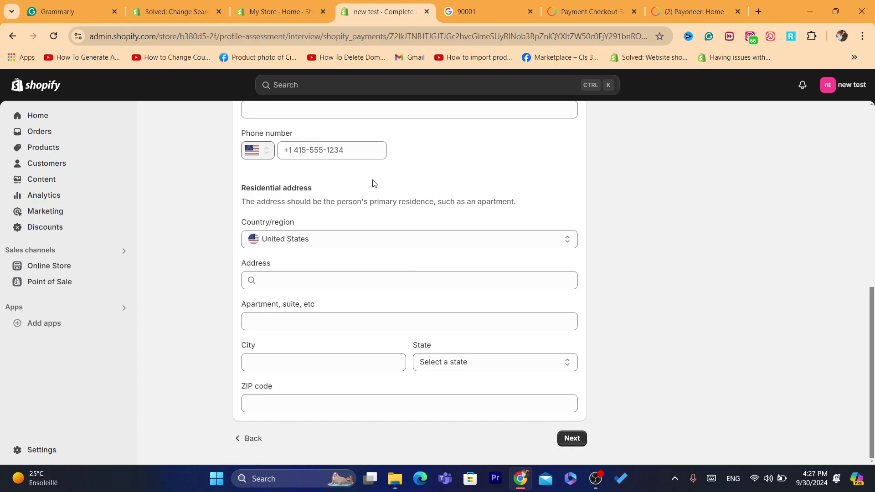
triple_click(422, 203)
click(757, 231)
Step: Search for 'create lcc', then refine it to 'create llc in california'
click(513, 5)
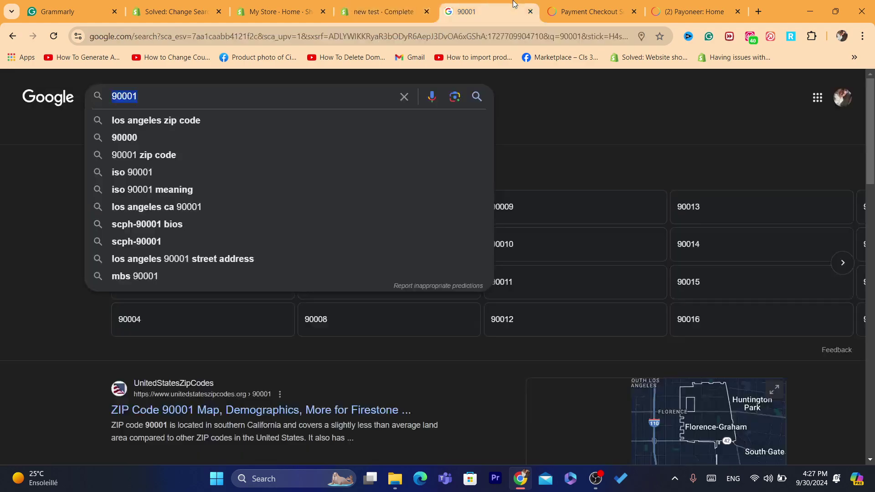
click(432, 37)
text(creat)
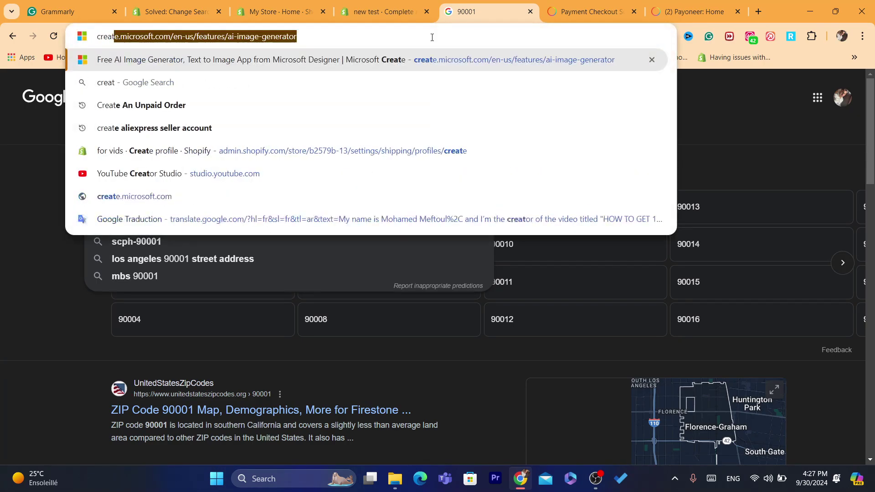
text(e lcc)
key(Return)
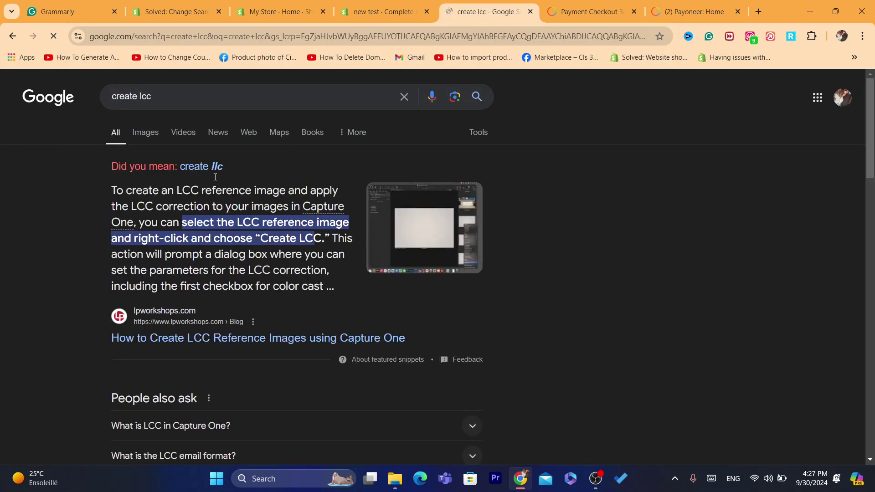
click(311, 92)
text(in c)
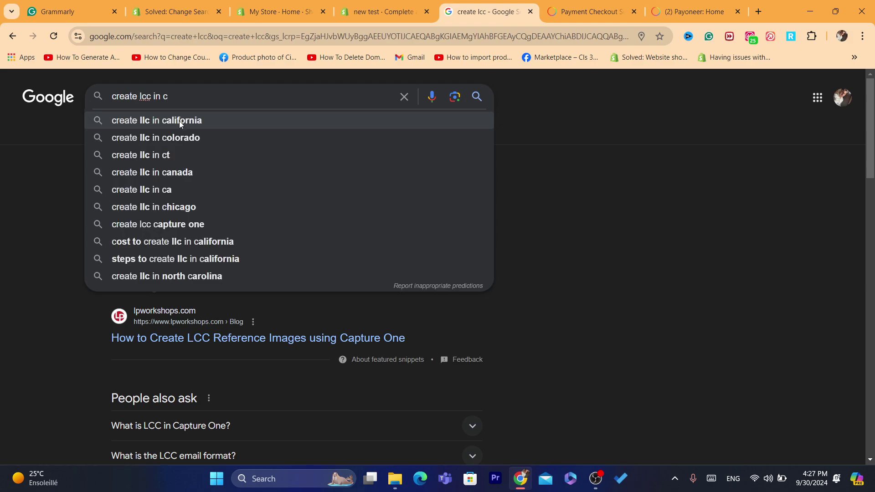
click(179, 121)
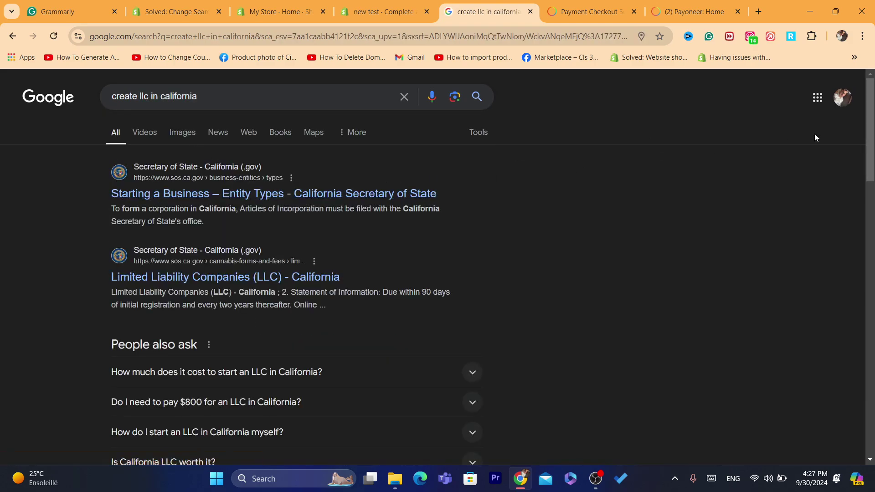
scroll(325, 157, down, 7)
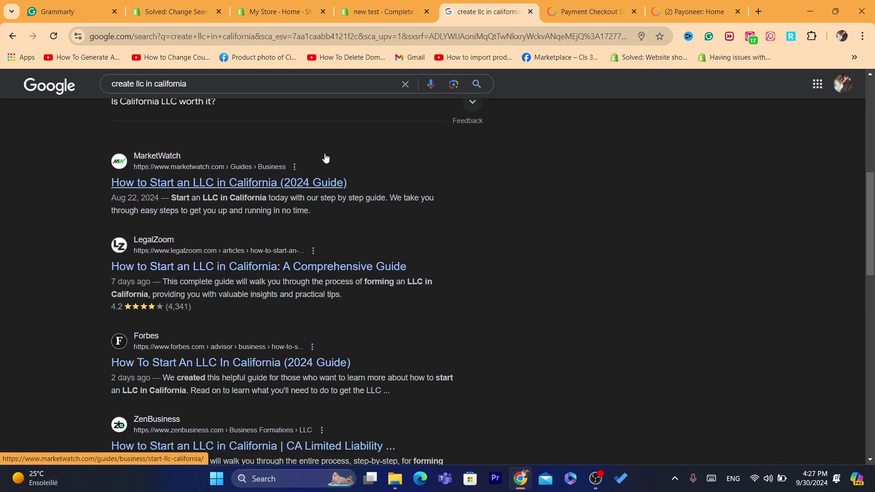
Step: Open MarketWatch's 'How to Start an LLC in California' guide and scroll to its cost section
click(206, 183)
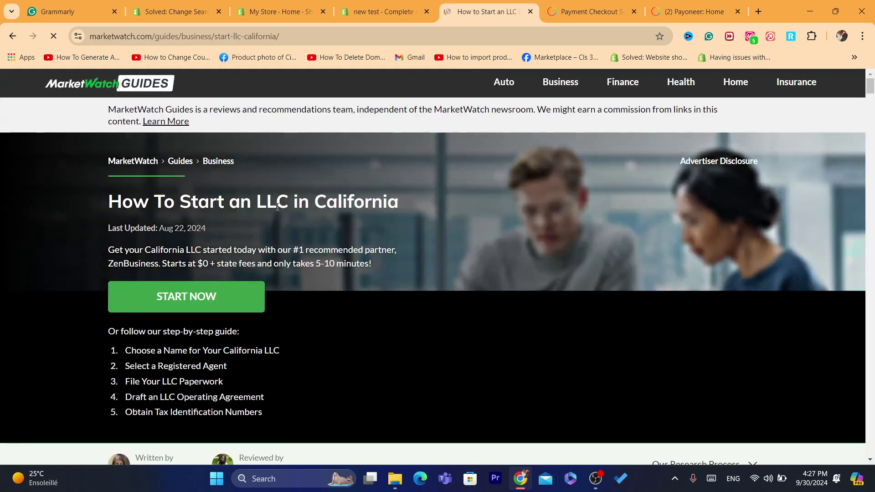
scroll(300, 332, down, 7)
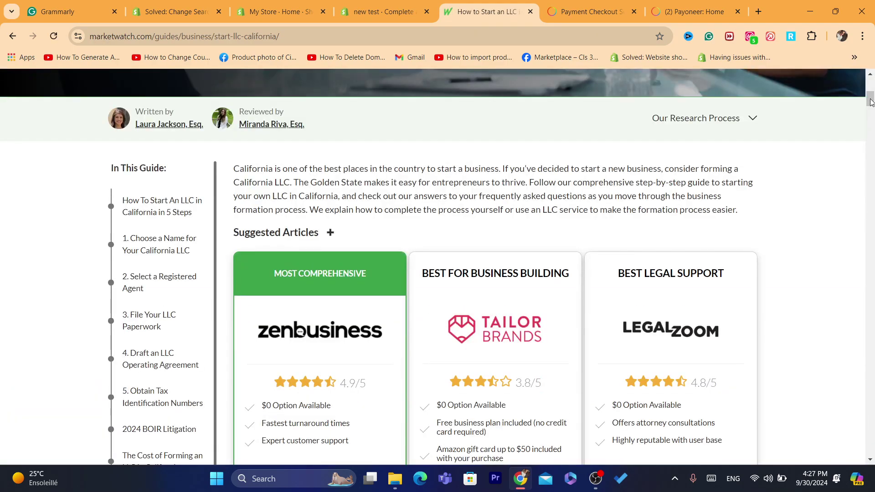
scroll(300, 332, up, 7)
scroll(300, 143, down, 11)
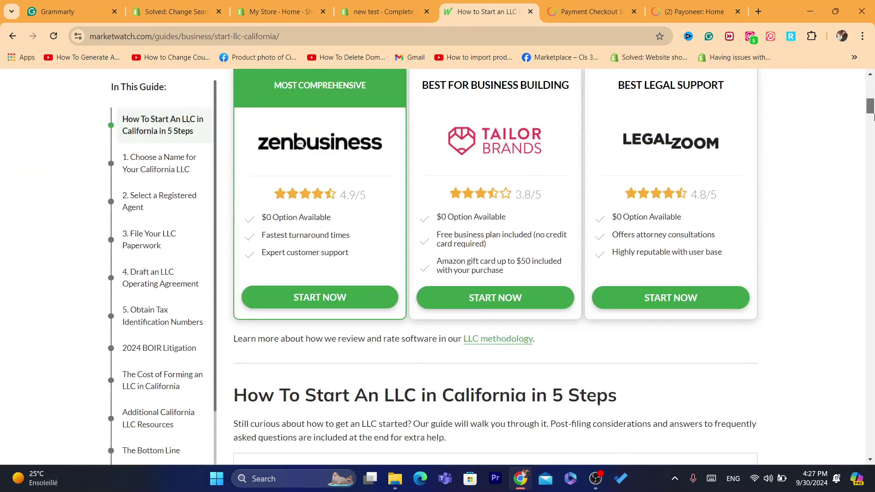
drag(873, 118, 871, 266)
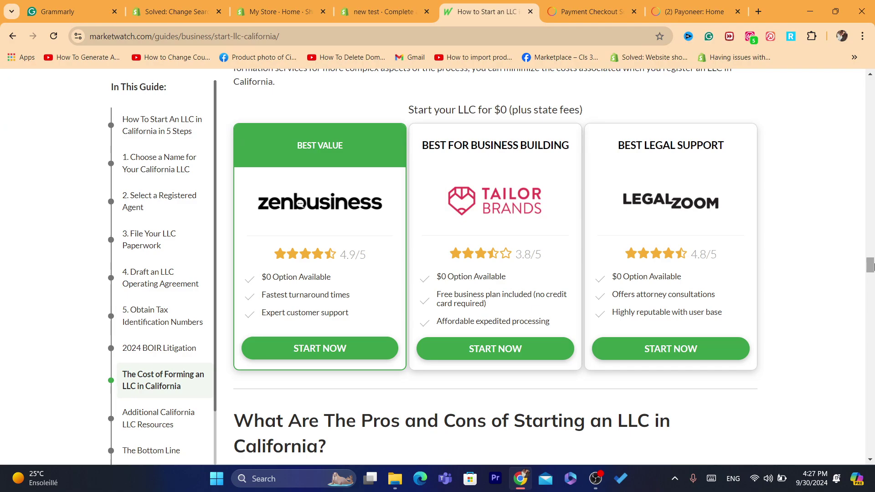